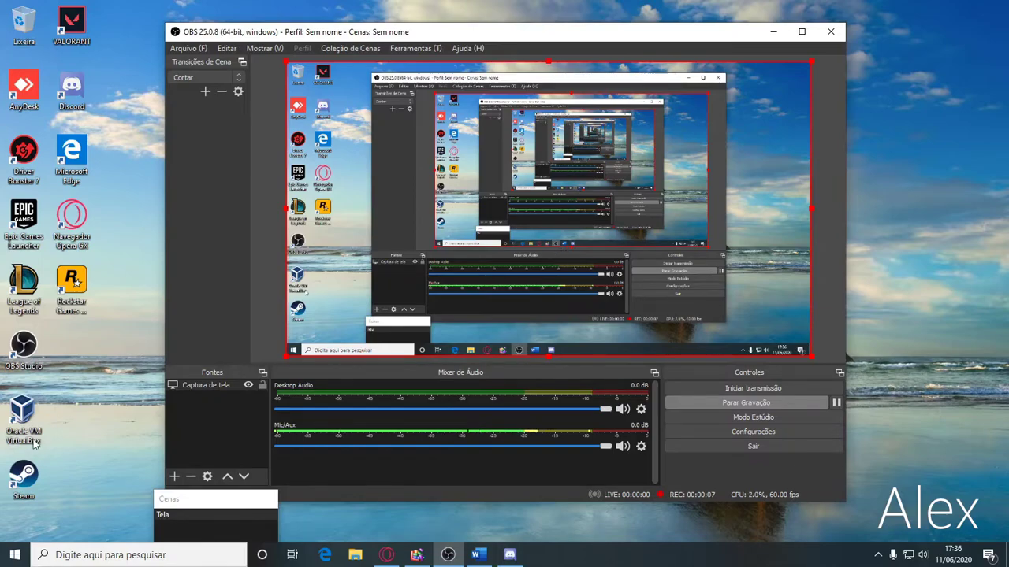
- Open Oracle VM VirtualBox and begin creating a new virtual machine named Windows3.1
click(20, 418)
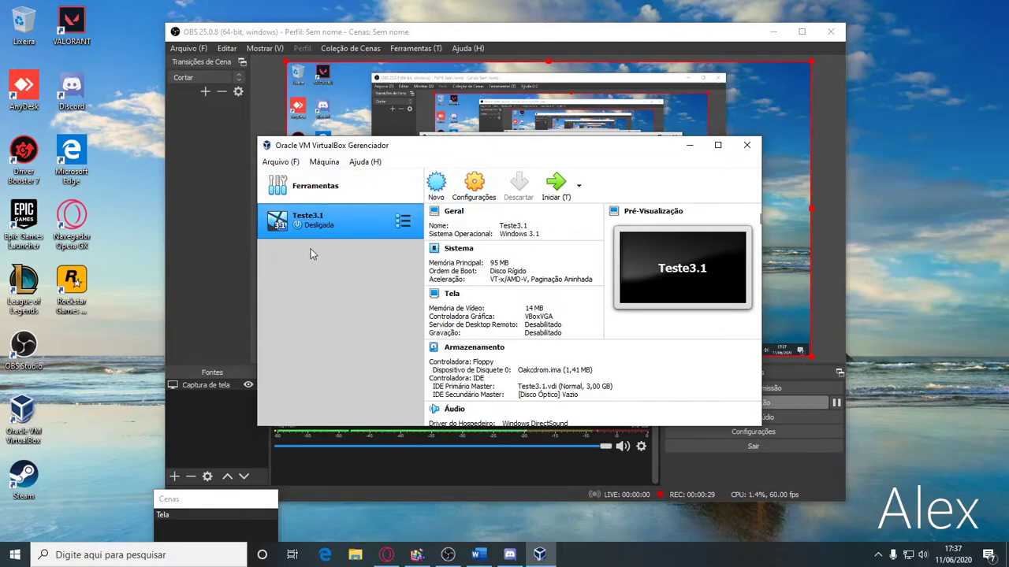
click(436, 185)
click(469, 281)
text(W)
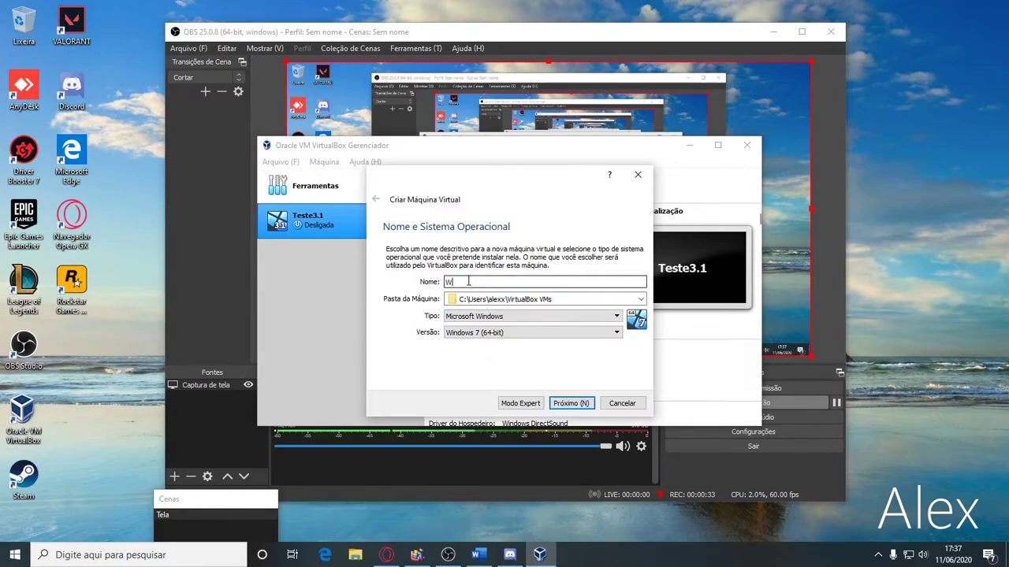
text(indows3.1)
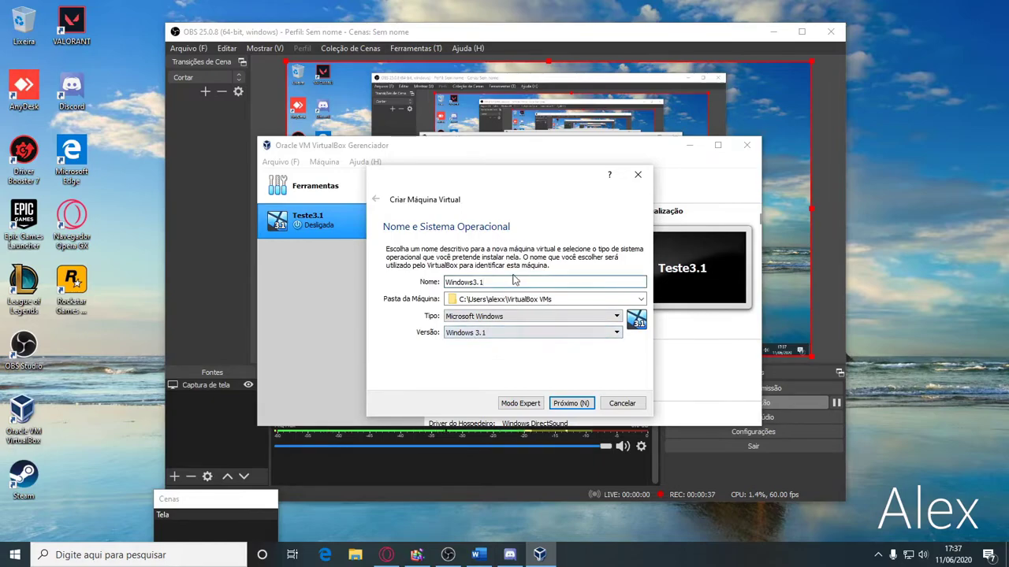
click(570, 402)
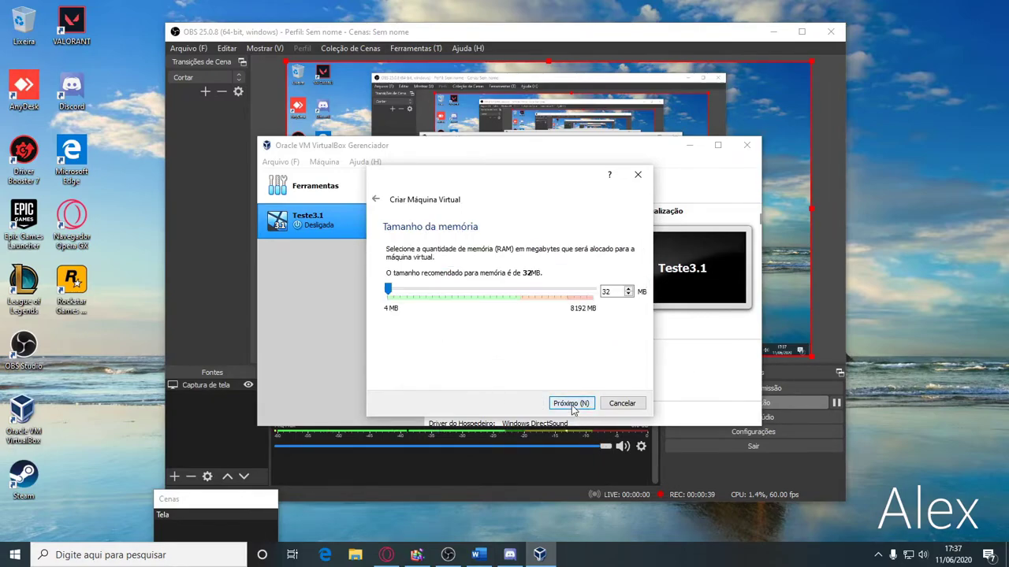
- Set the new virtual machine's memory size to 96 MB and continue to the hard disk stage
double_click(606, 291)
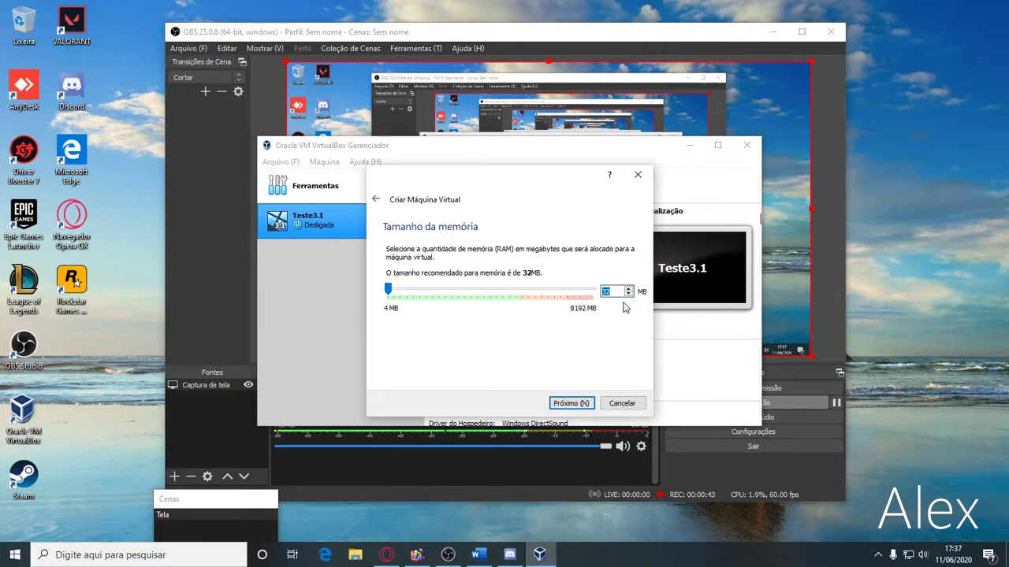
text(96)
click(561, 403)
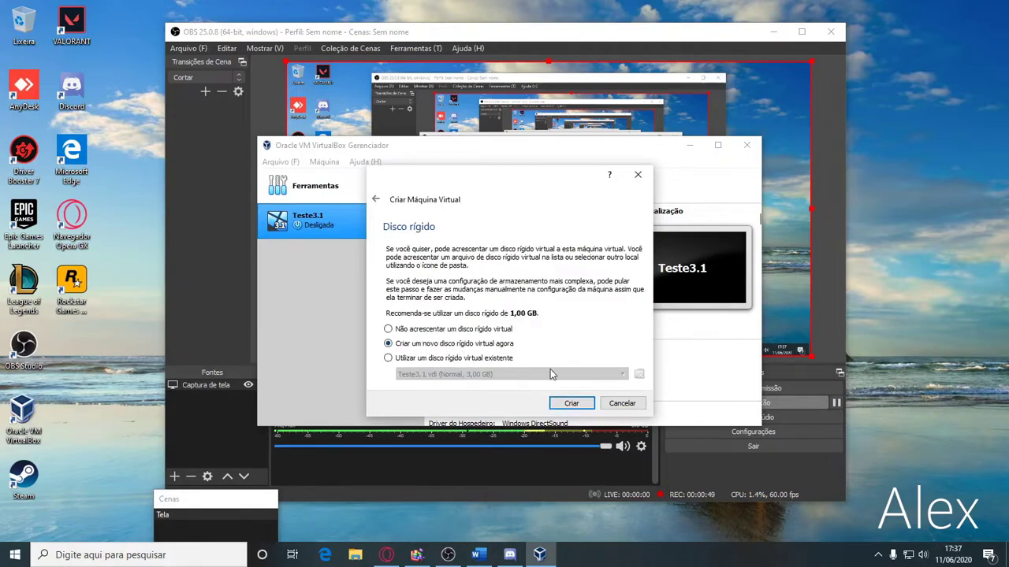
- Create a new VDI virtual hard disk of 3,00 GB for the machine, keeping the default storage type and file location
click(571, 403)
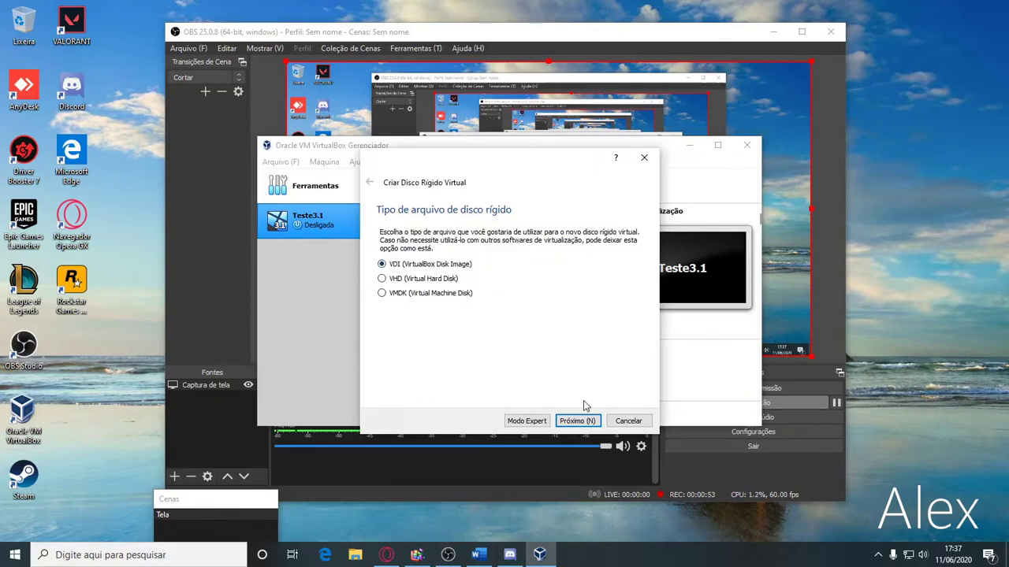
click(582, 423)
click(581, 423)
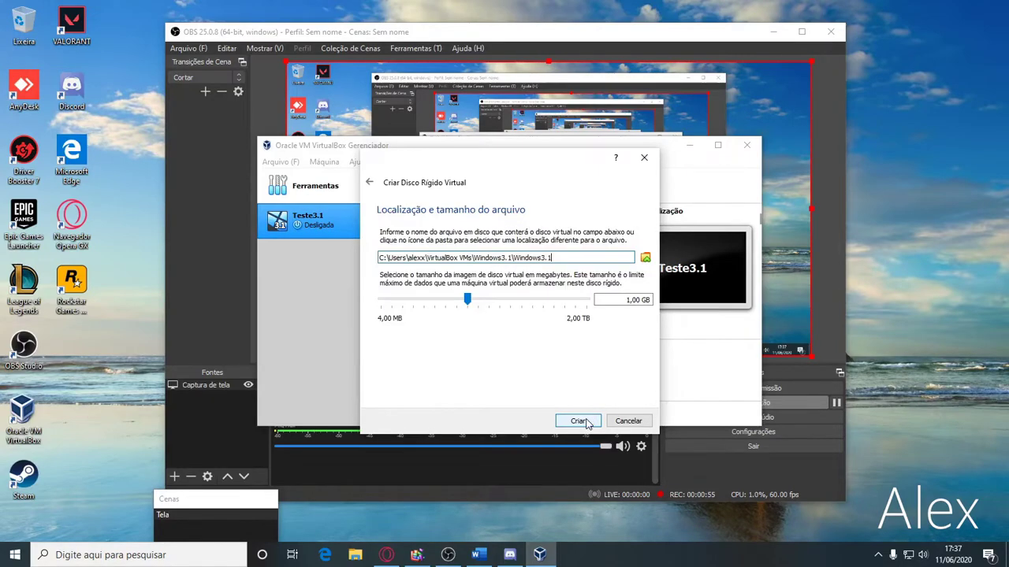
click(630, 301)
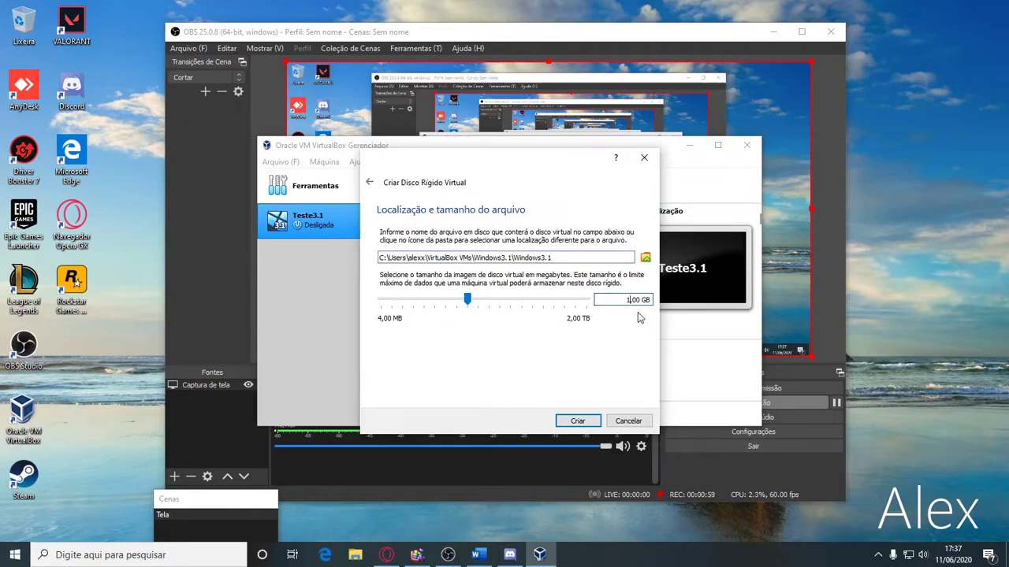
key(BackSpace)
text(3)
click(579, 421)
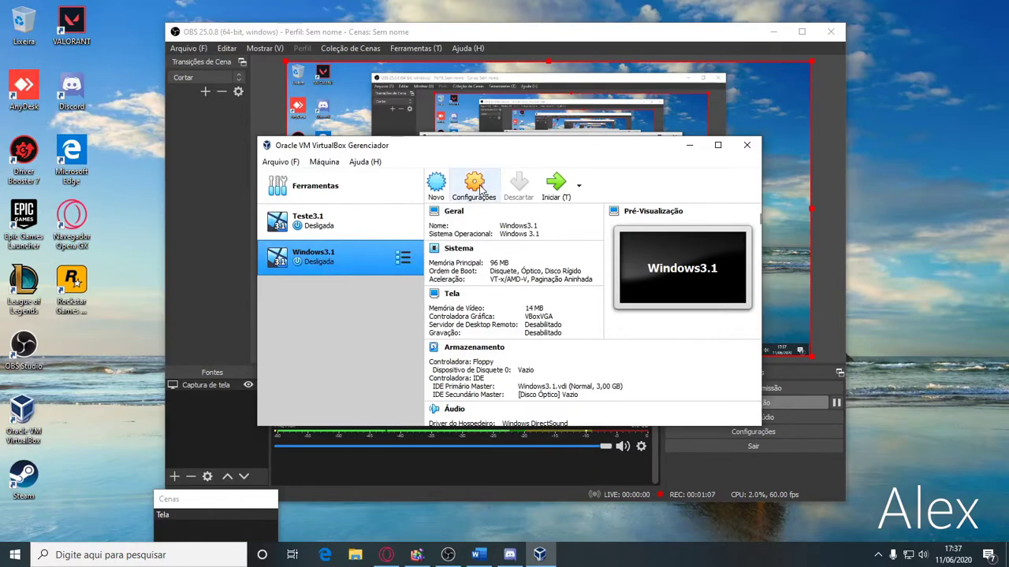
- In the Windows3.1 machine's system settings, move the hard disk to first place in the boot order
click(476, 193)
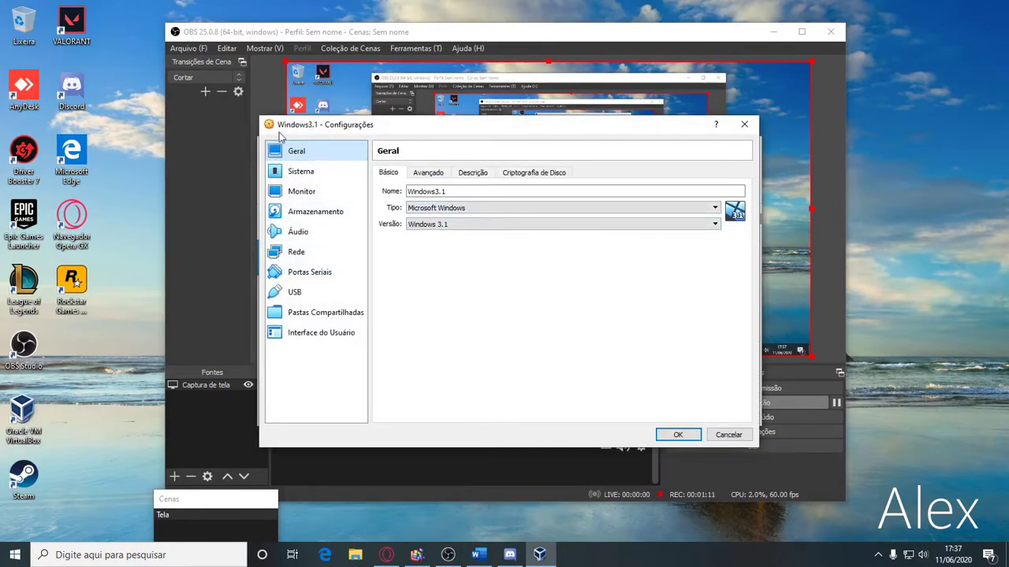
click(331, 169)
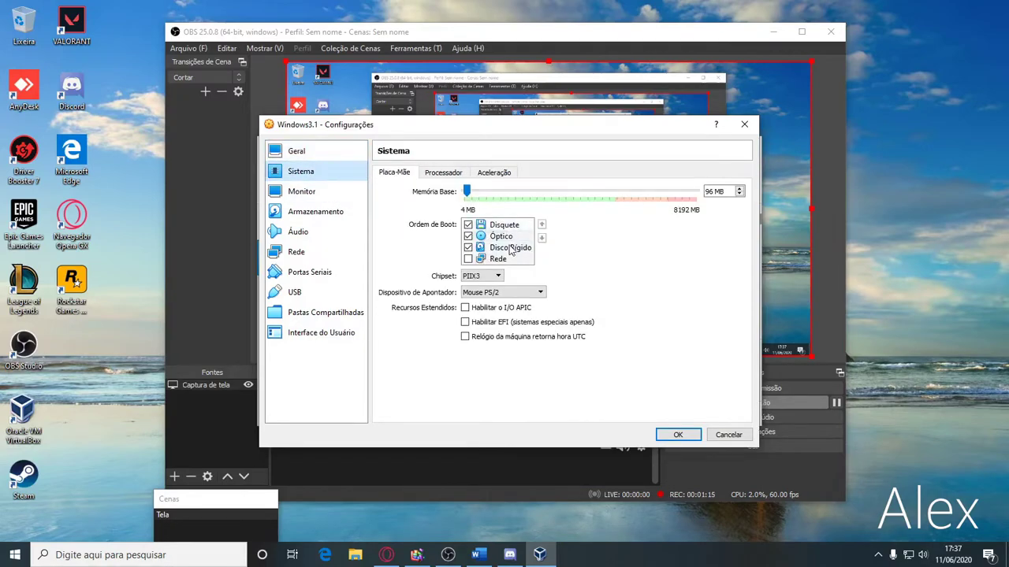
click(512, 249)
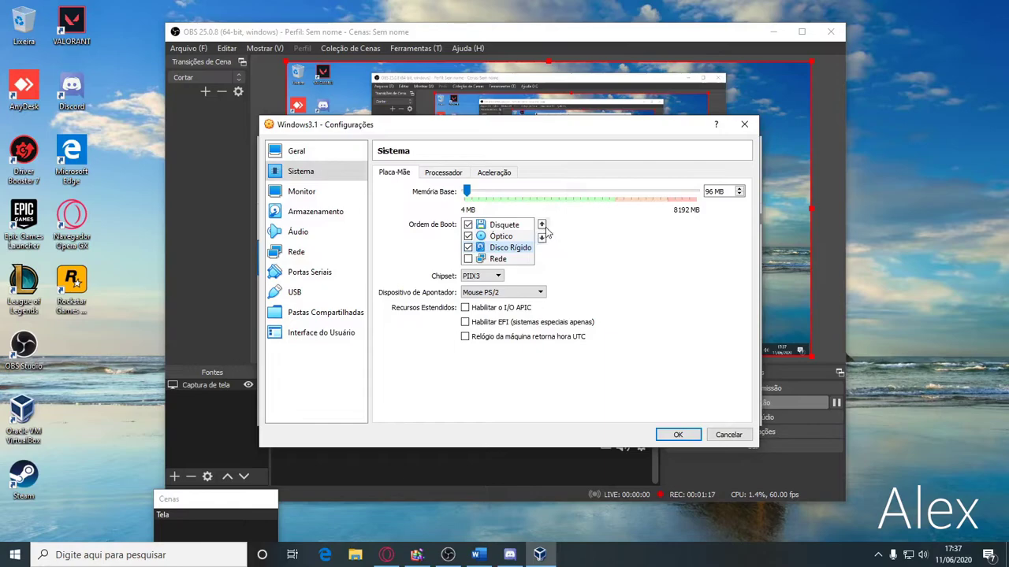
click(542, 225)
click(542, 226)
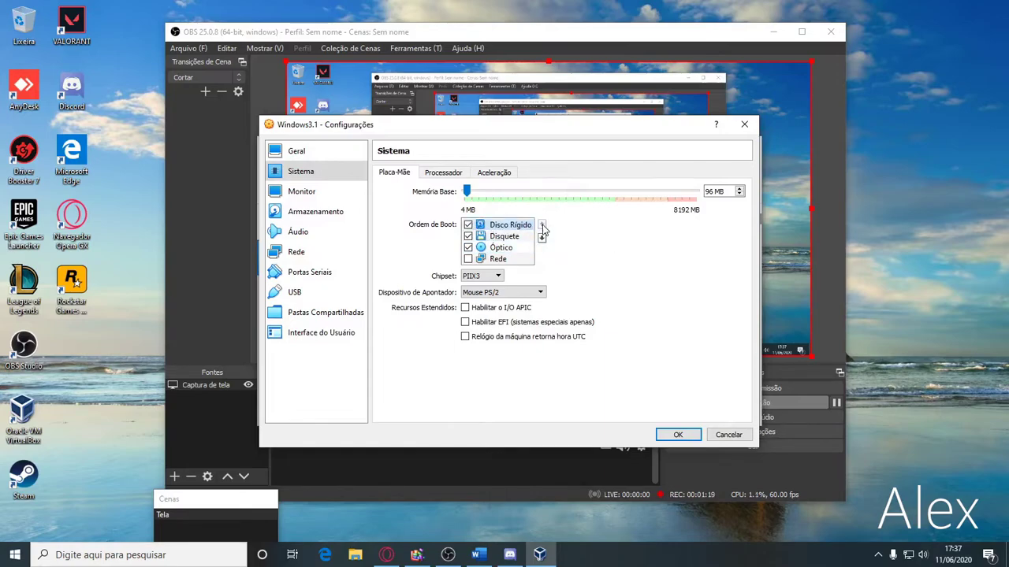
- Place the optical drive above the floppy in the boot order and disable booting from both of them
click(503, 237)
click(541, 237)
click(500, 237)
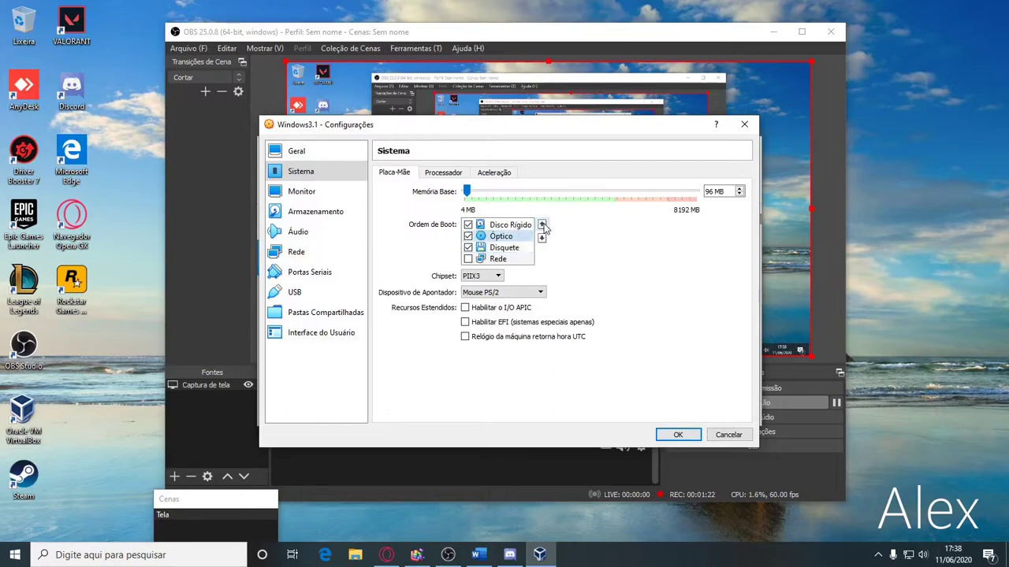
click(468, 237)
click(468, 247)
click(511, 226)
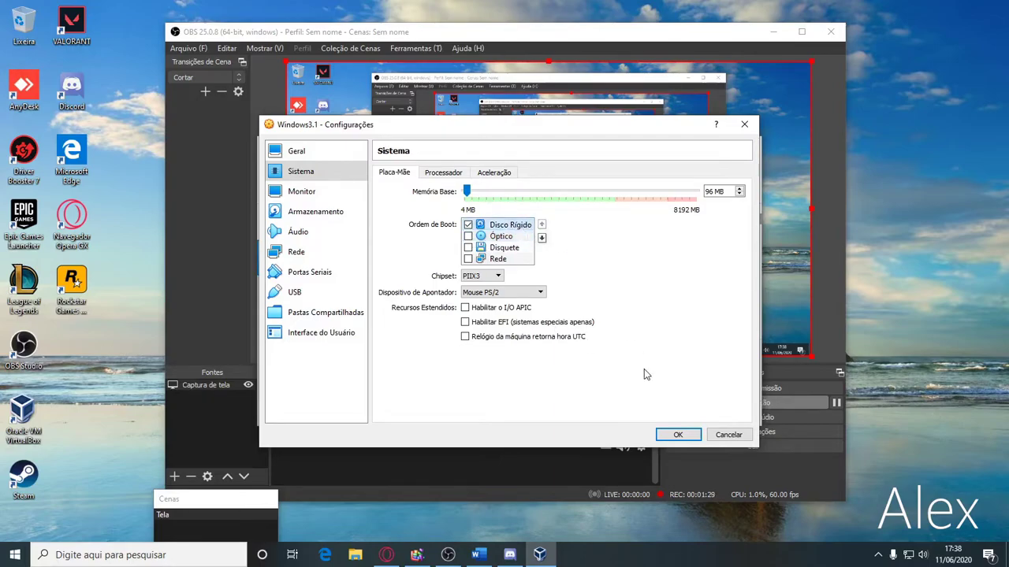
- Insert the dos622_1.img image into the machine's empty floppy drive and save the settings
click(314, 197)
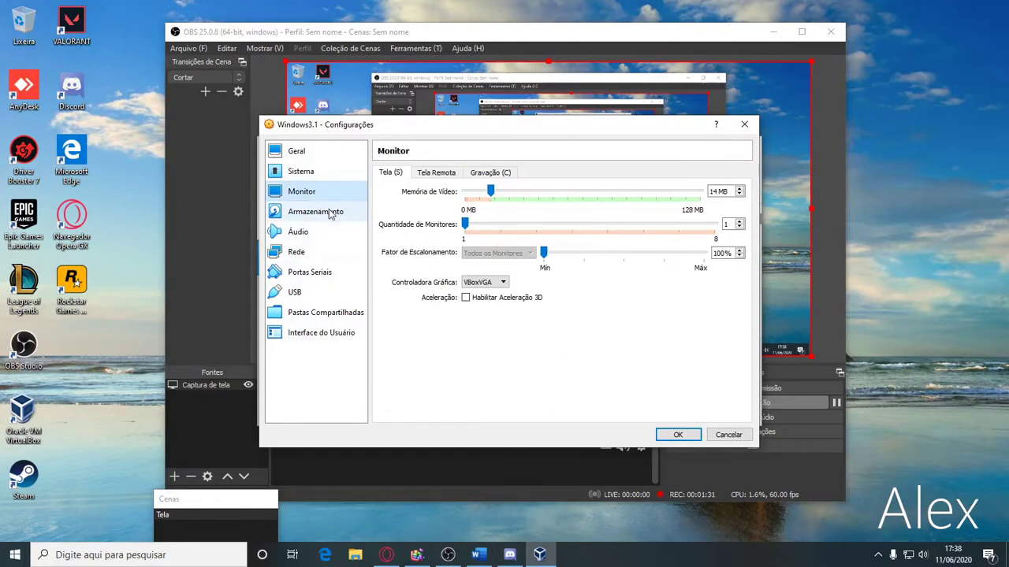
click(336, 213)
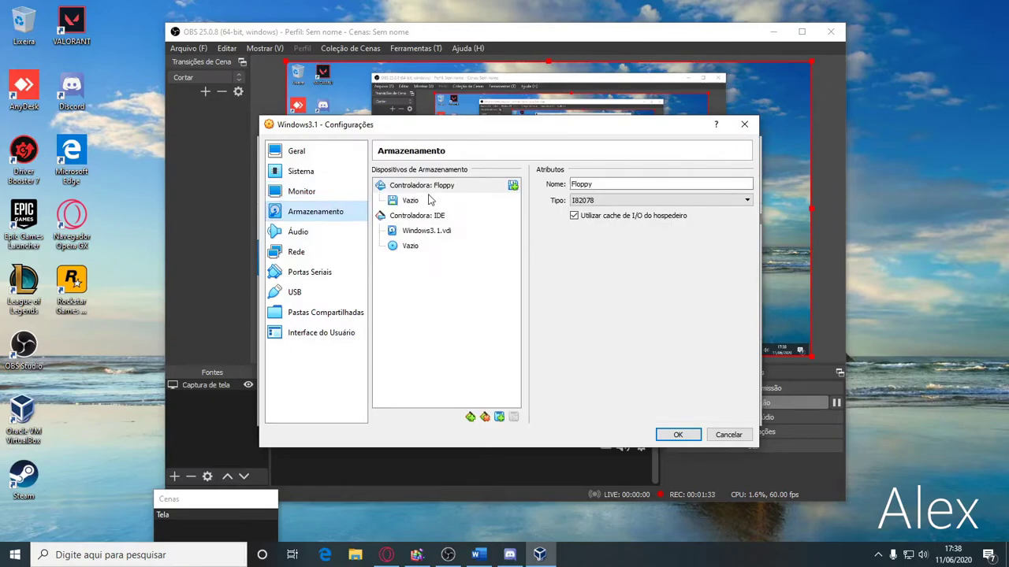
click(429, 200)
click(745, 184)
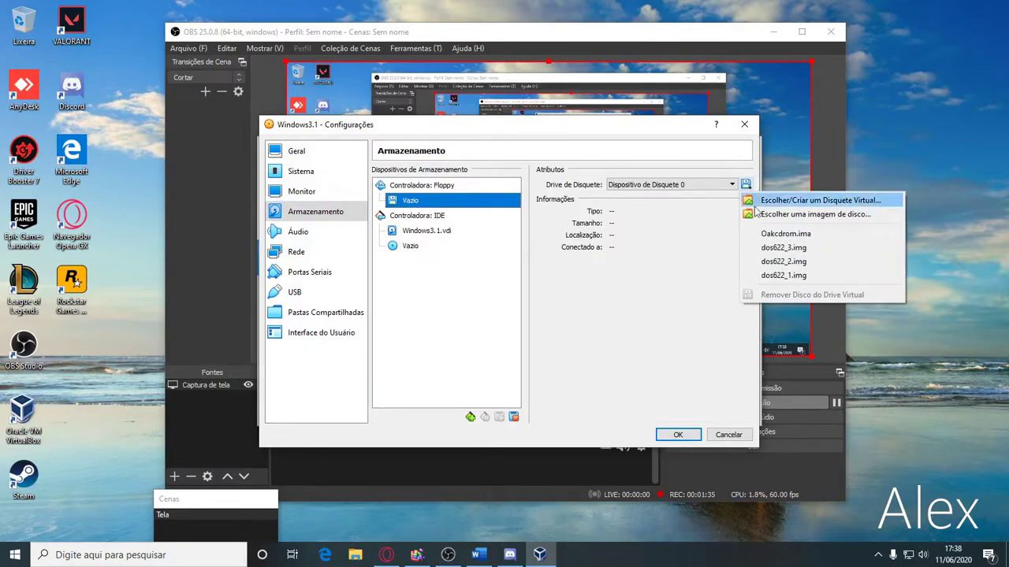
click(801, 277)
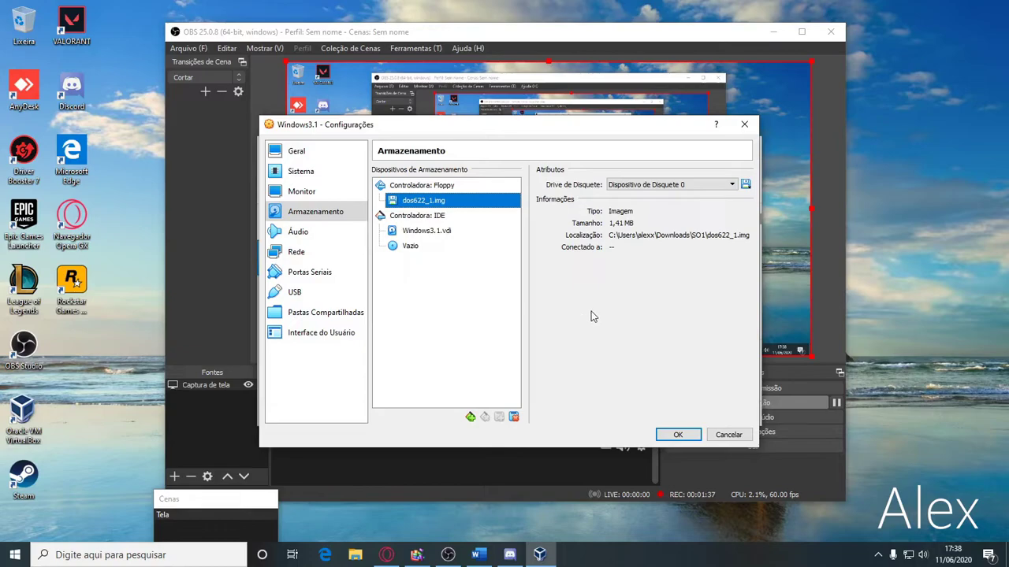
click(677, 435)
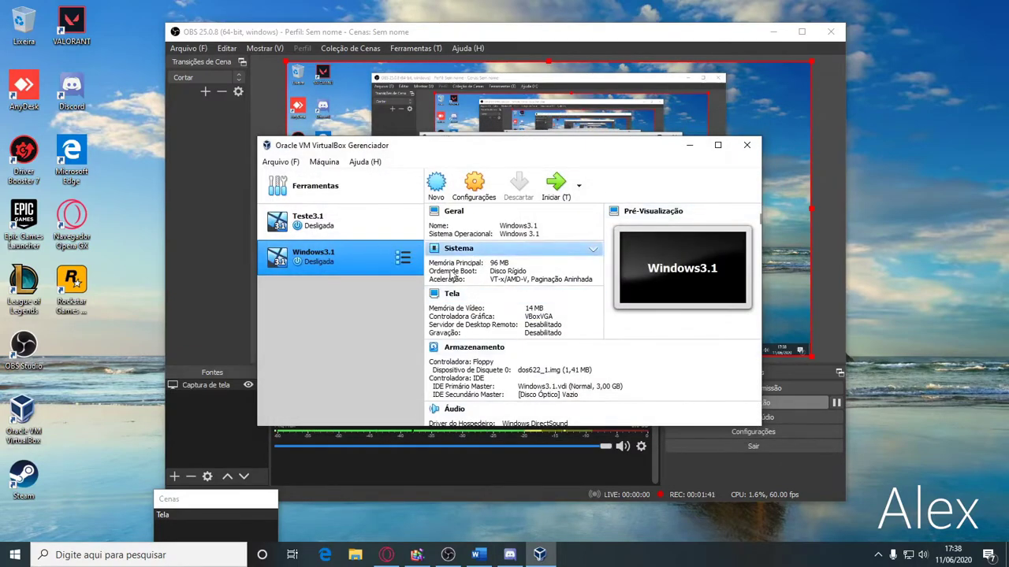
- Start the Windows3.1 machine with host drive E: as startup disk and boot it from the floppy through the boot device selection
click(557, 187)
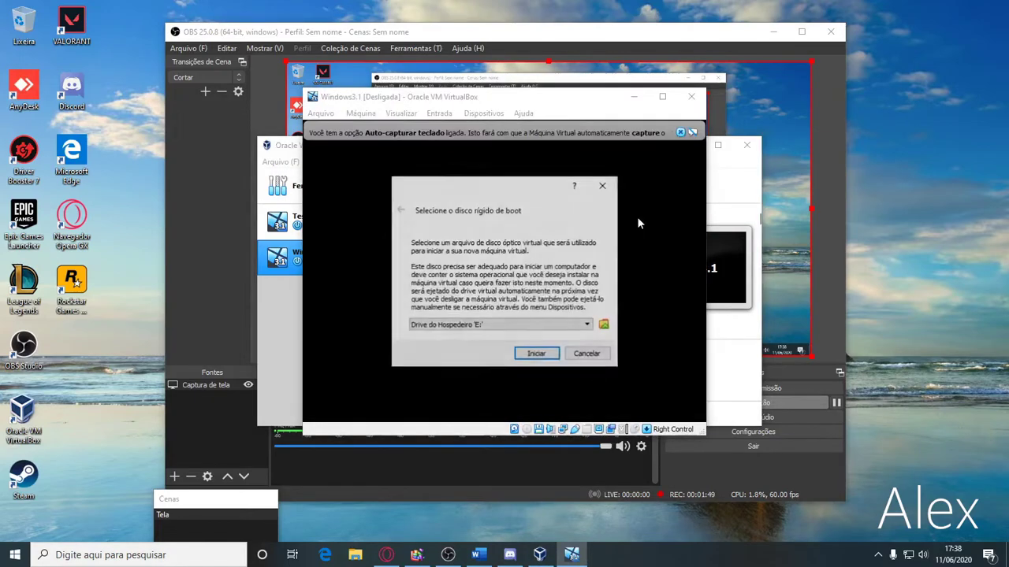
click(538, 355)
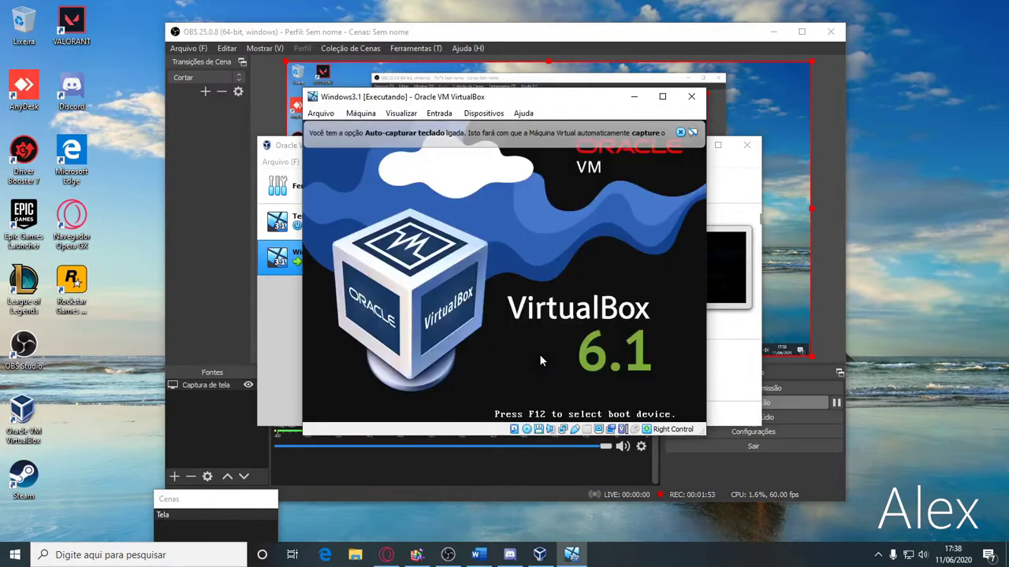
click(731, 132)
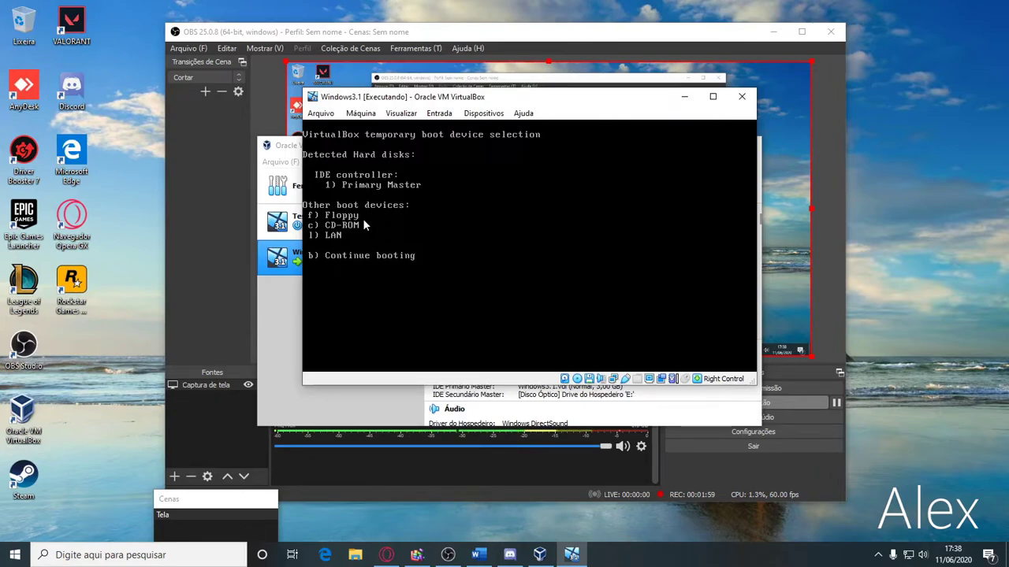
key(c)
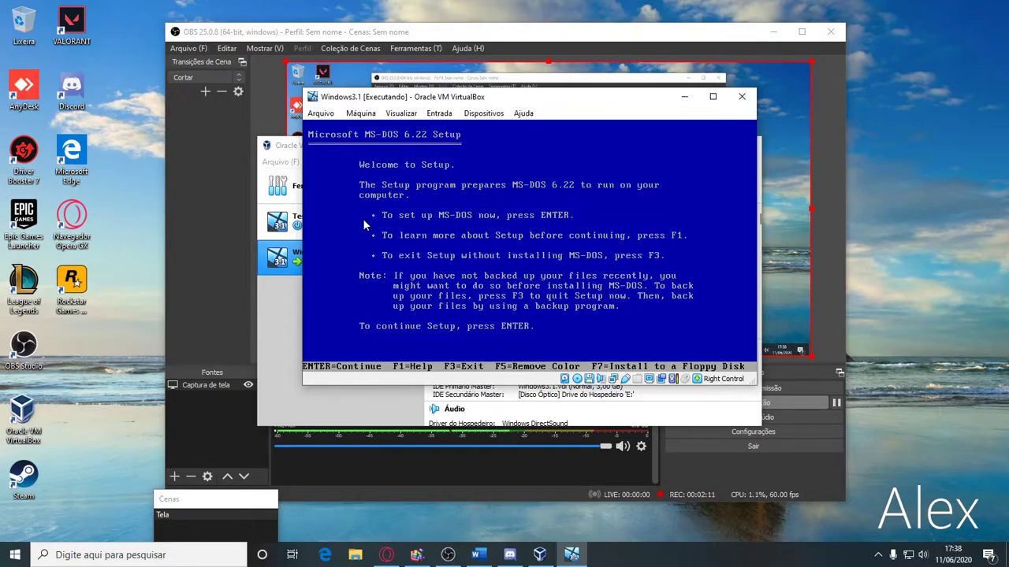
- Exit MS-DOS 6.22 Setup to the A: prompt and run fdisk
key(F3)
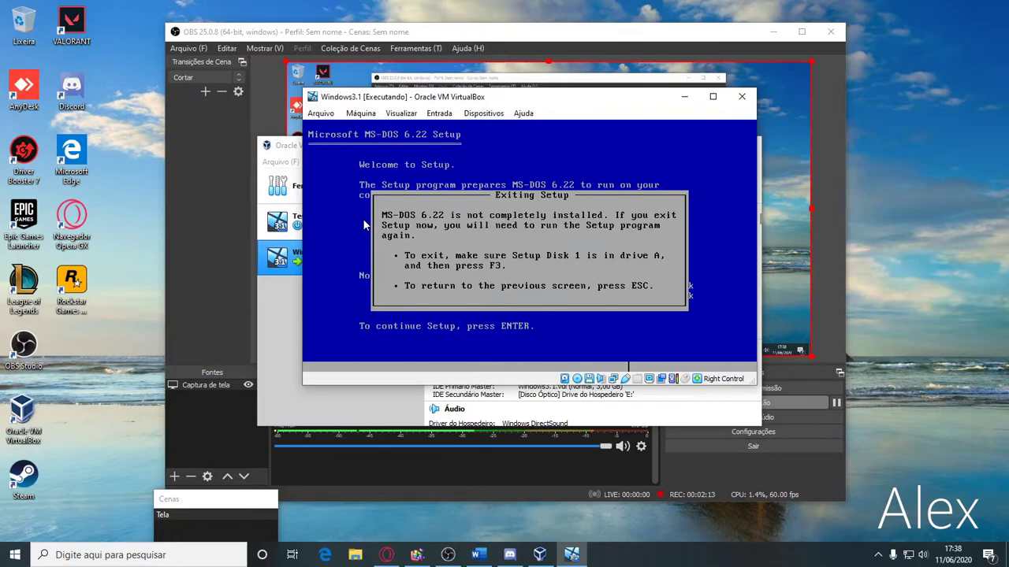
key(F3)
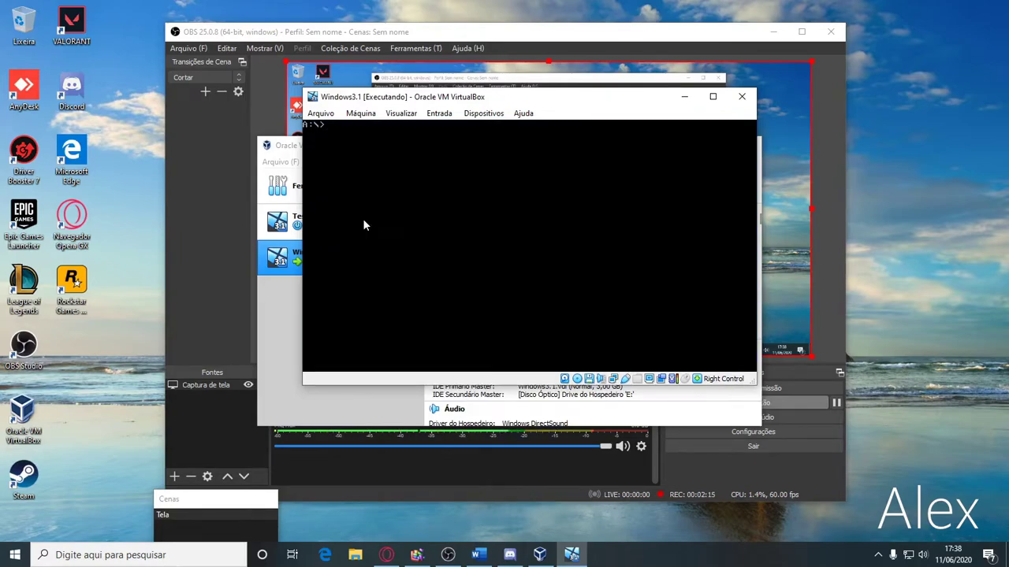
text(fdisk)
key(Return)
- Display the partition information of fixed disk 1 in FDISK, and return to the options
key(BackSpace)
text(4)
key(Return)
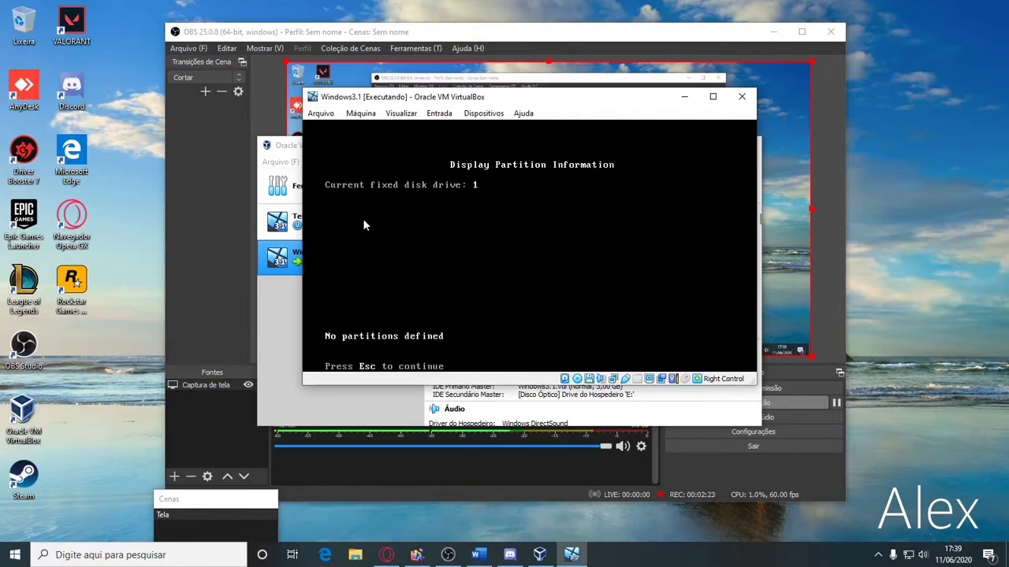
key(Escape)
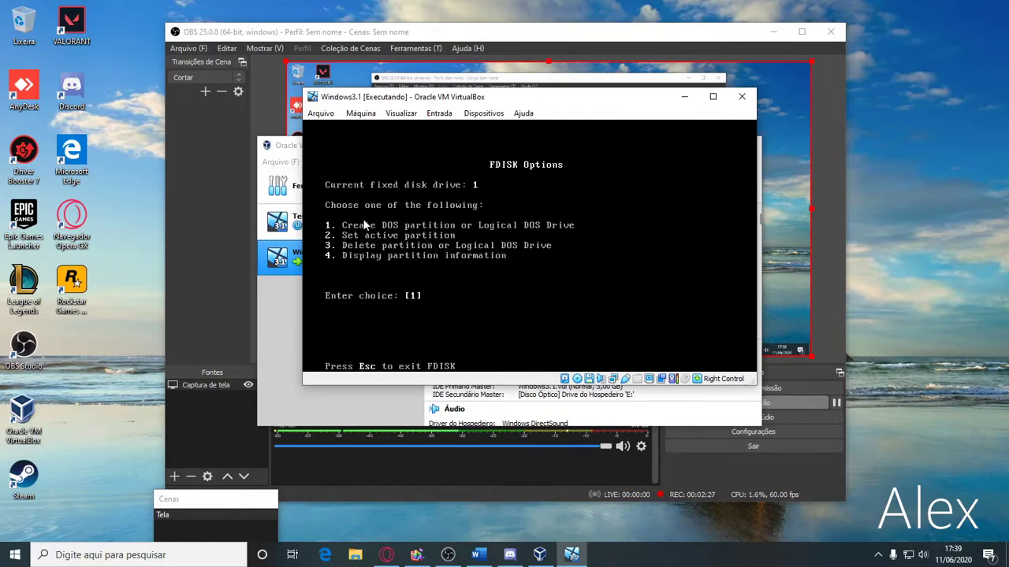
- Create a primary DOS partition using 30% of the disk, declining the maximum available size, and return to the FDISK options
key(Return)
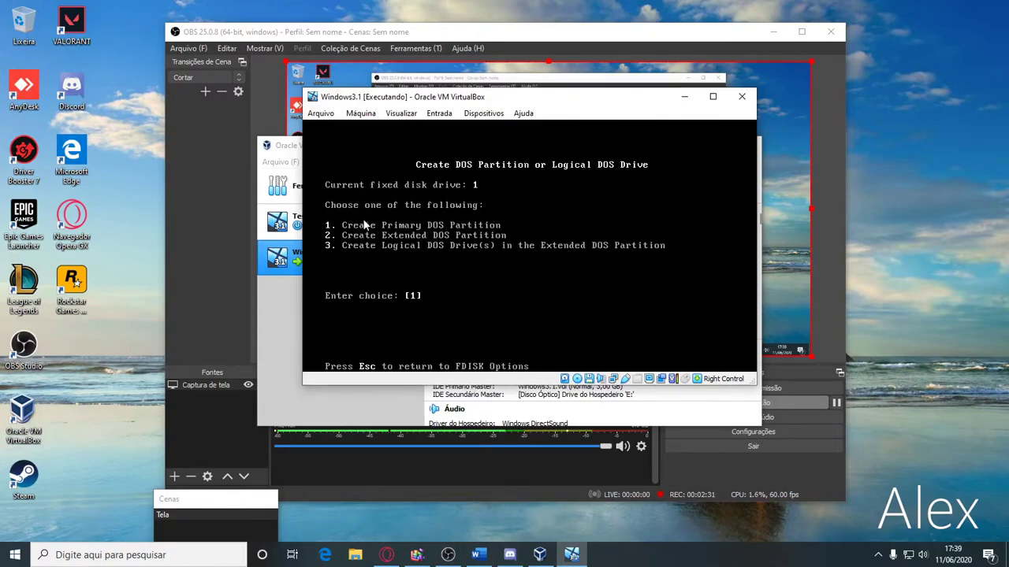
key(Return)
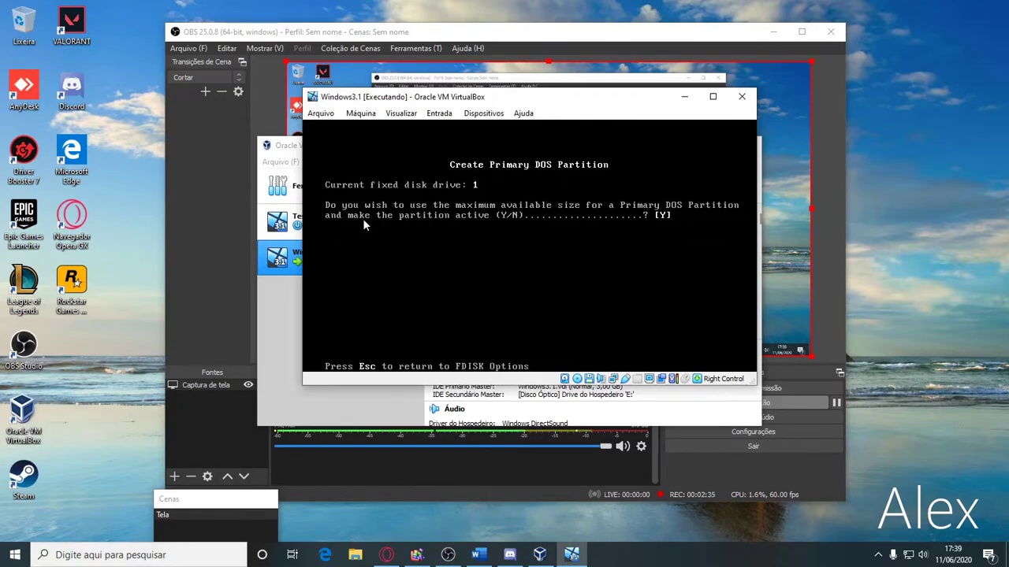
text(N)
key(Return)
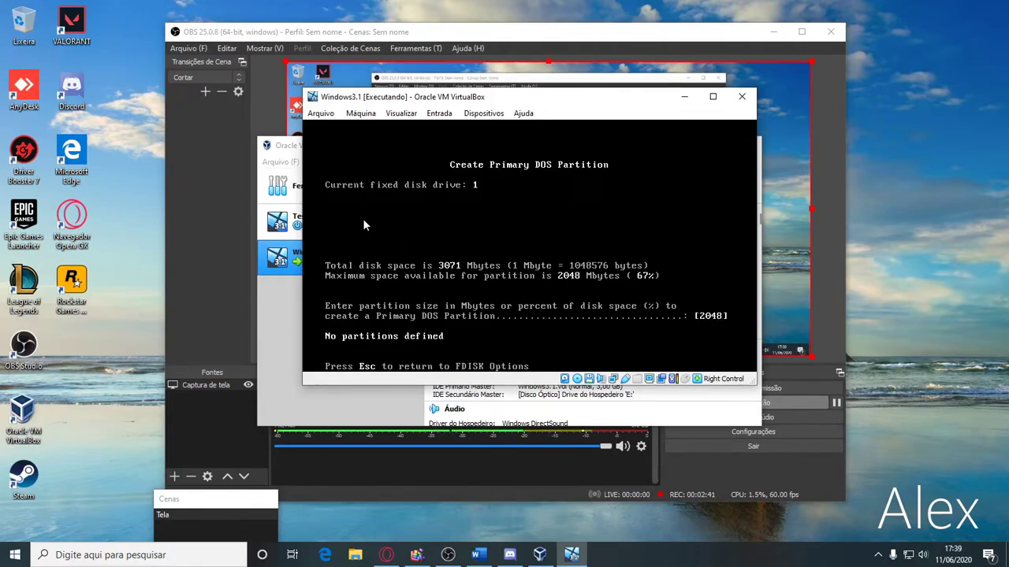
key(BackSpace)
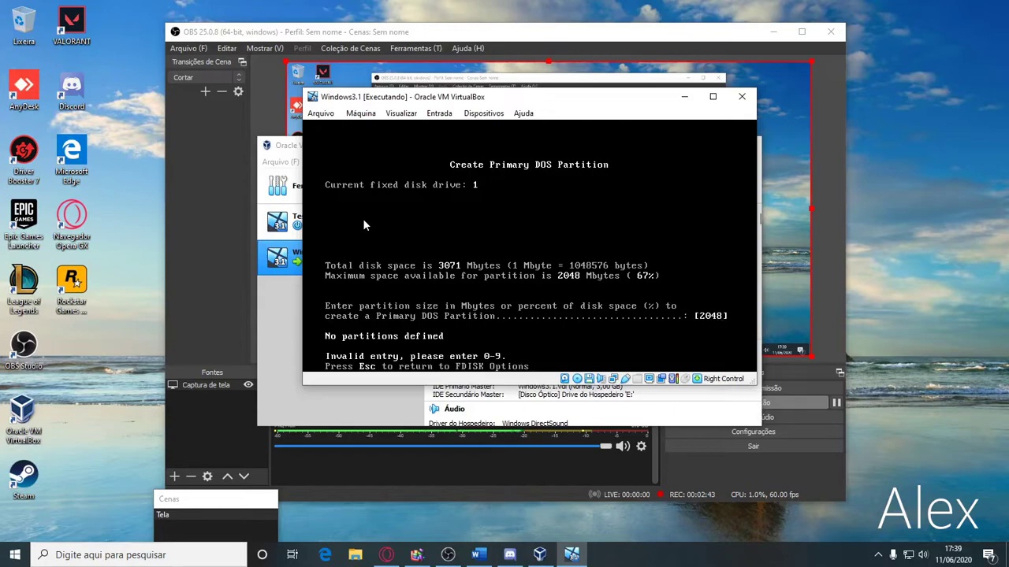
text(0)
key(BackSpace)
text(30%)
key(Return)
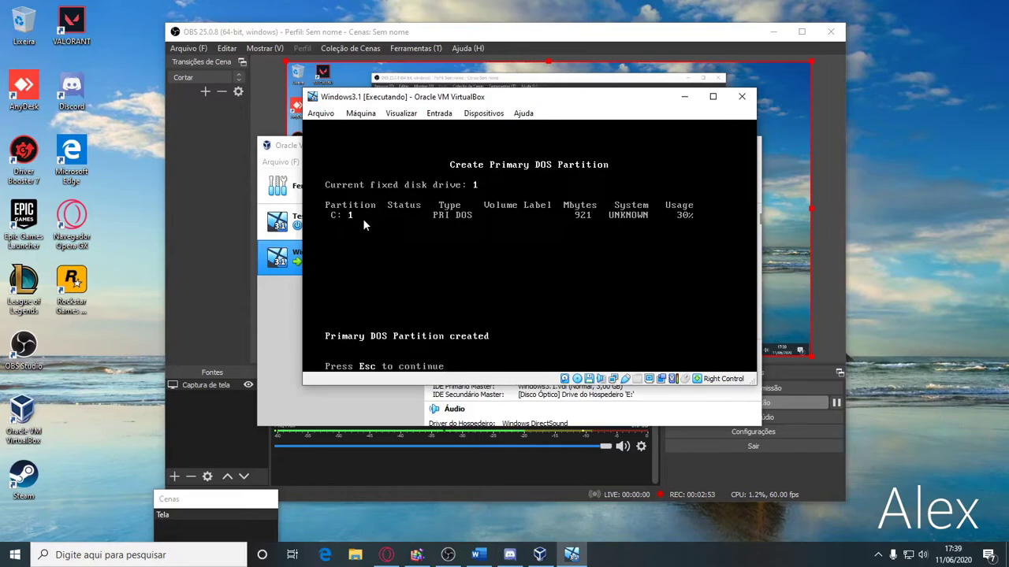
key(Escape)
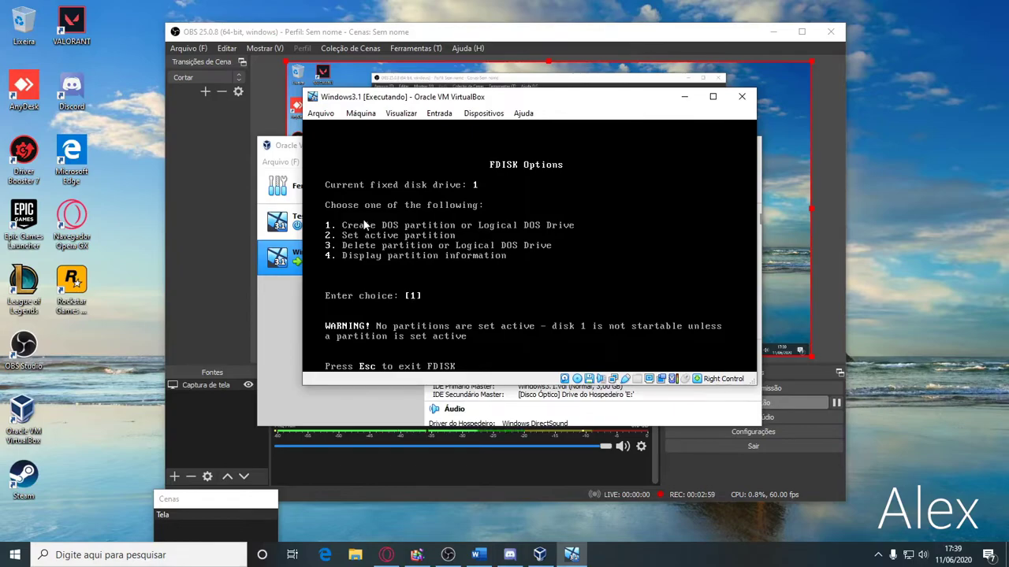
- Create an extended DOS partition of 2150 Mbytes with a 2048-Mbyte logical DOS drive in it, and return to the FDISK options
key(Return)
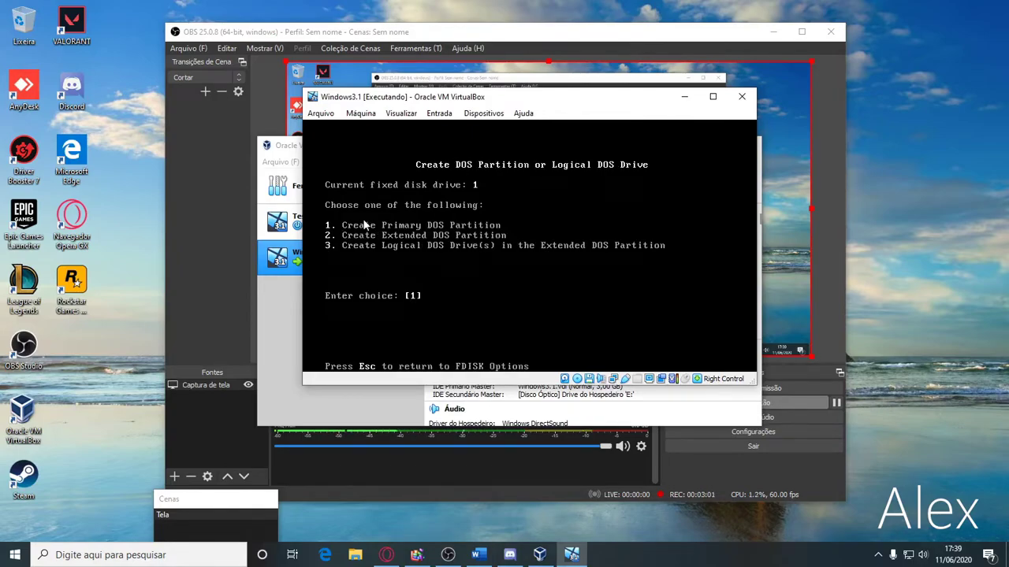
key(Return)
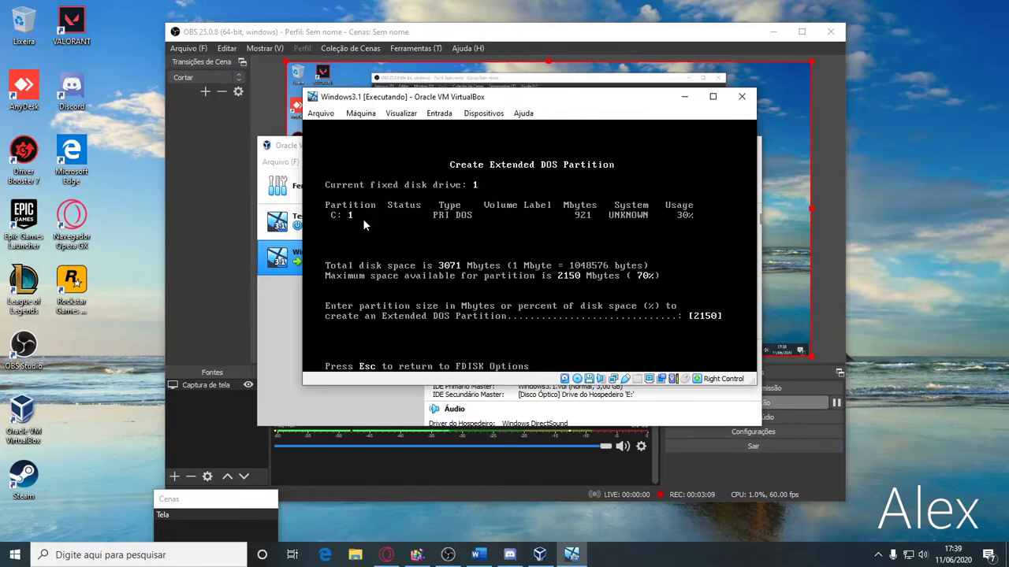
key(Return)
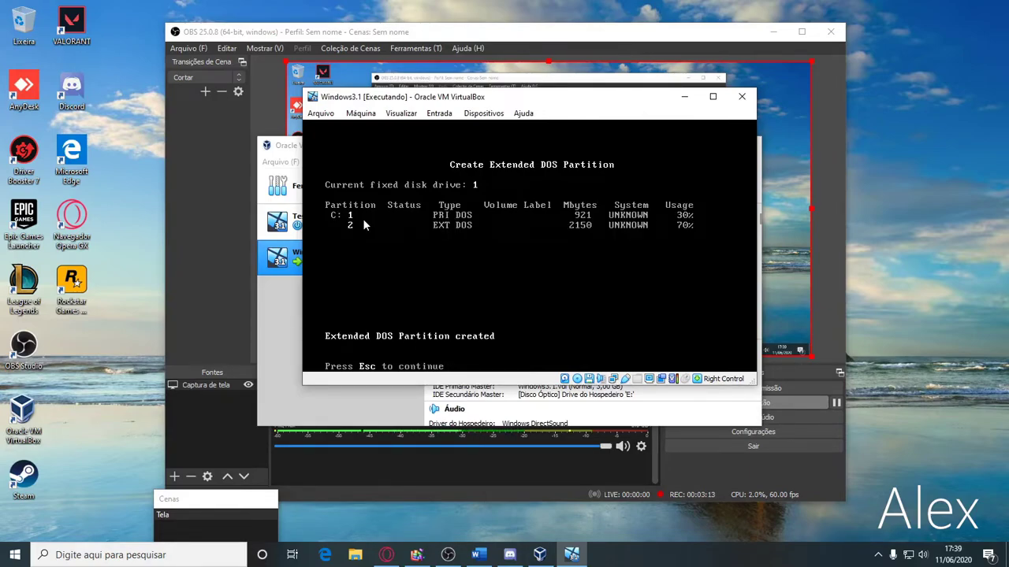
key(Escape)
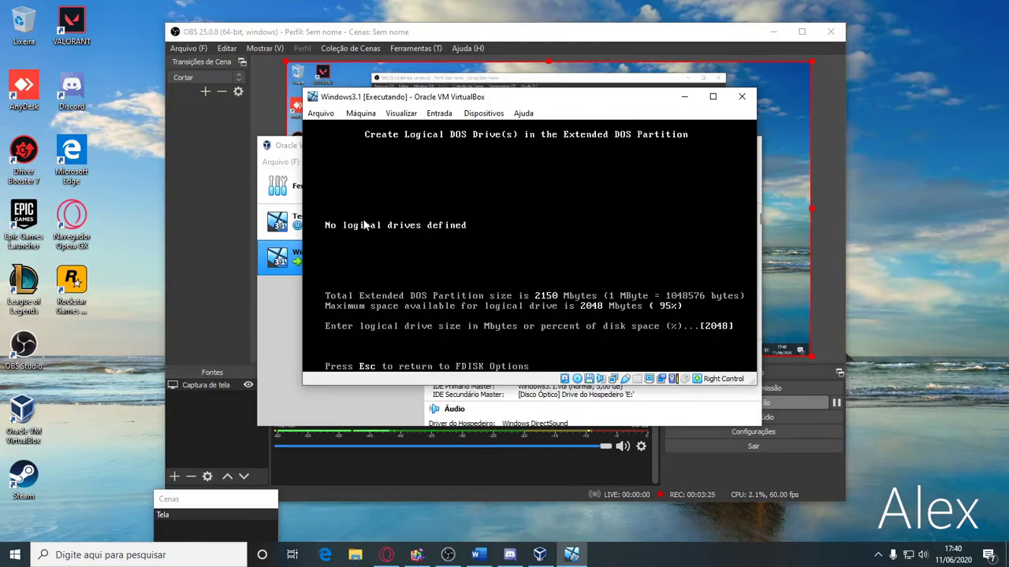
key(Return)
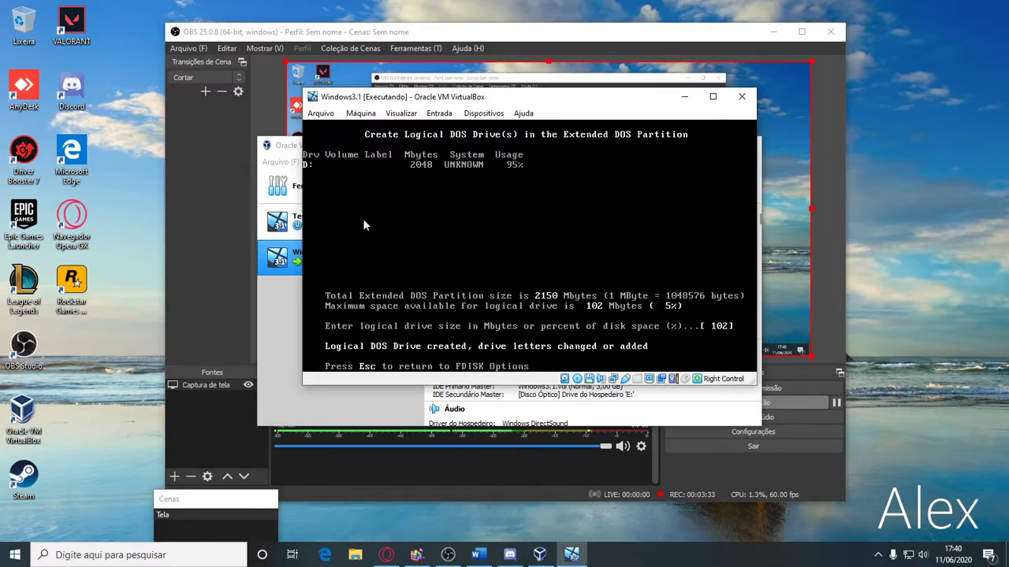
key(Escape)
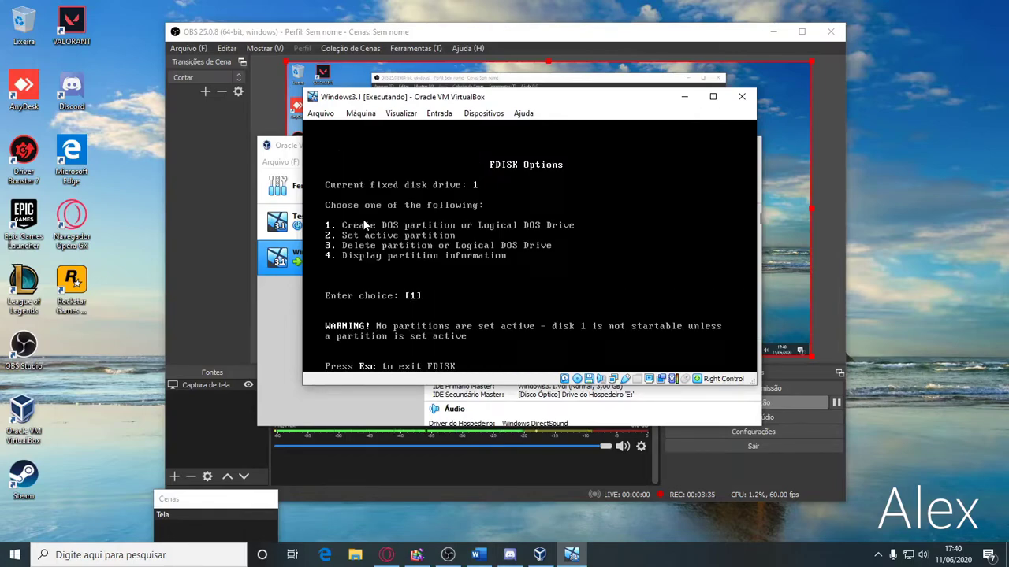
- Display the partition information in FDISK, and make partition 1 the active partition
key(Return)
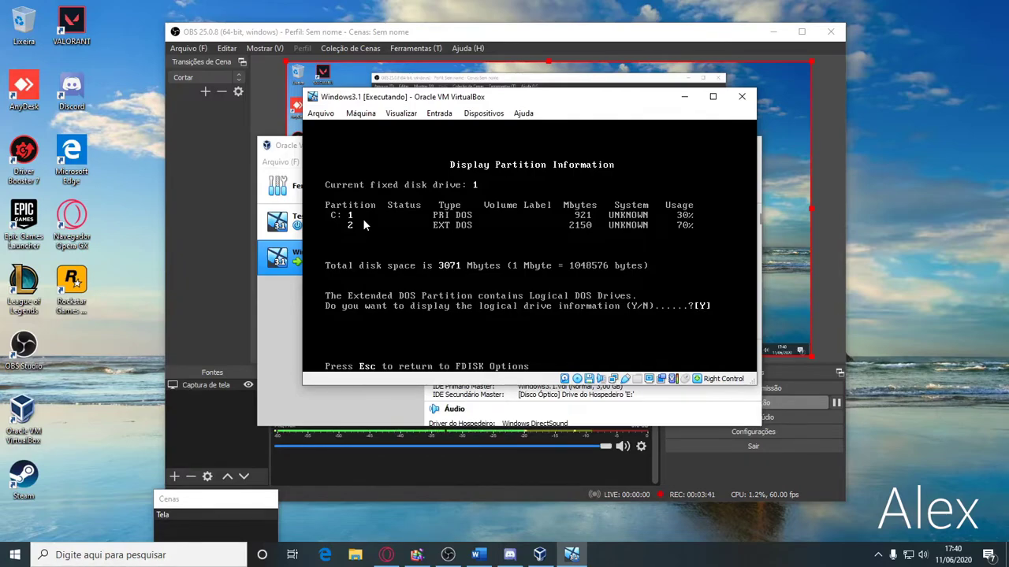
key(Escape)
text(2)
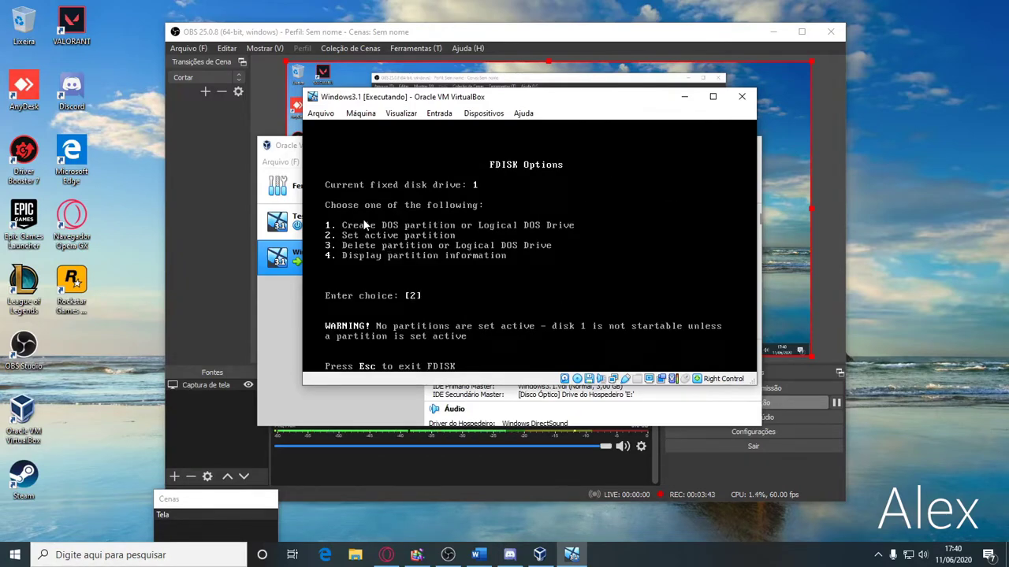
key(Return)
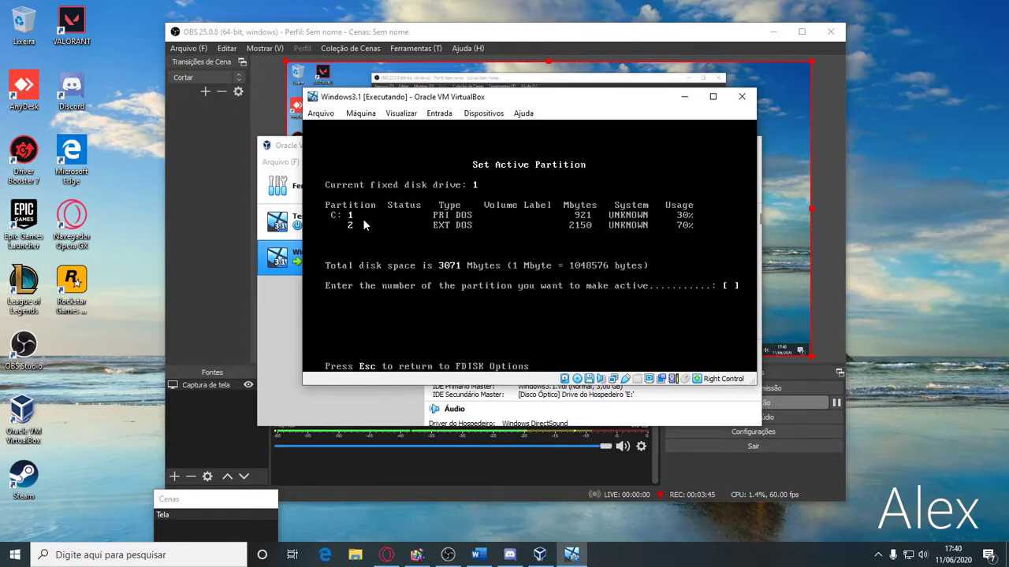
key(Return)
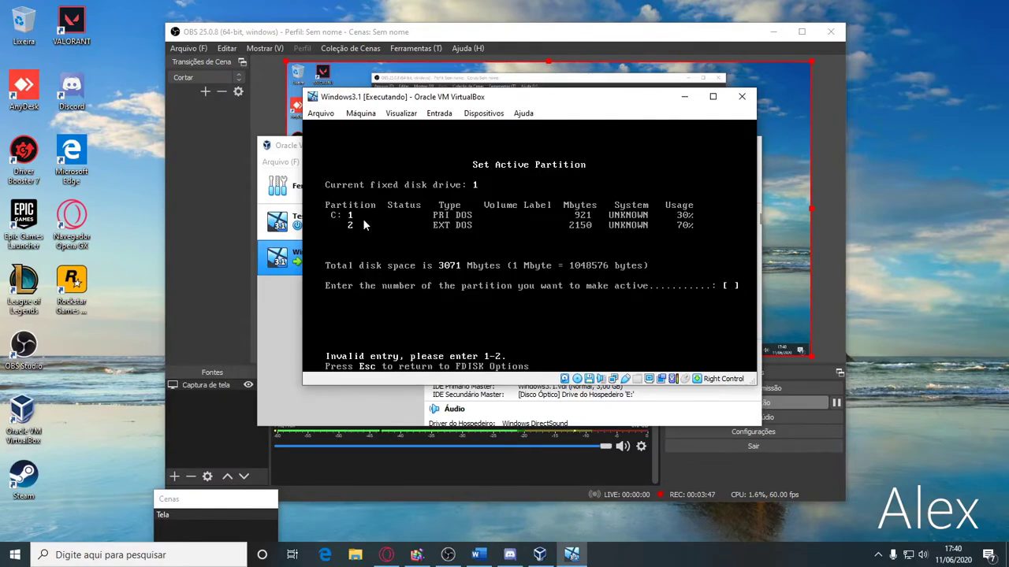
text(1)
key(Return)
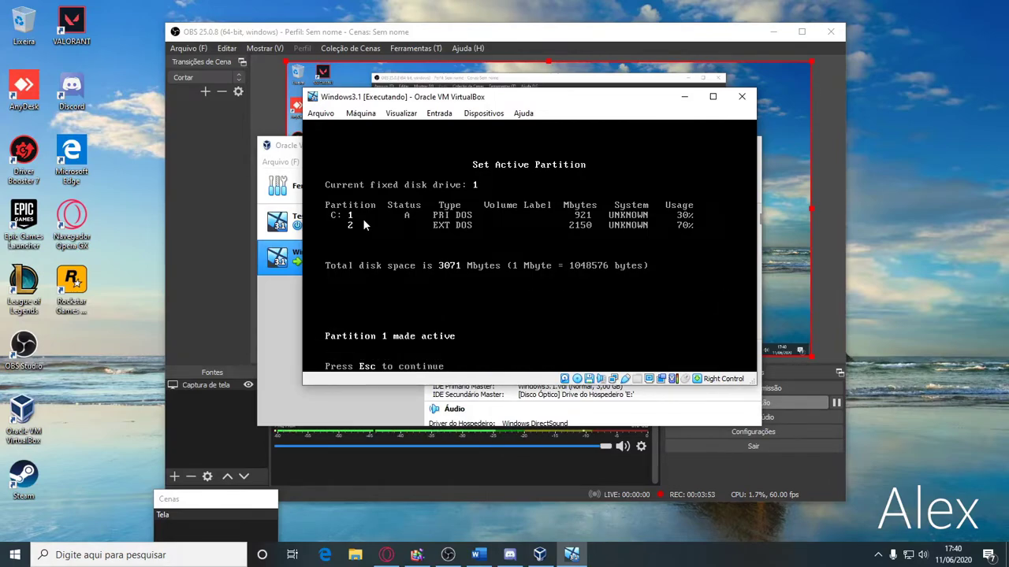
key(Escape)
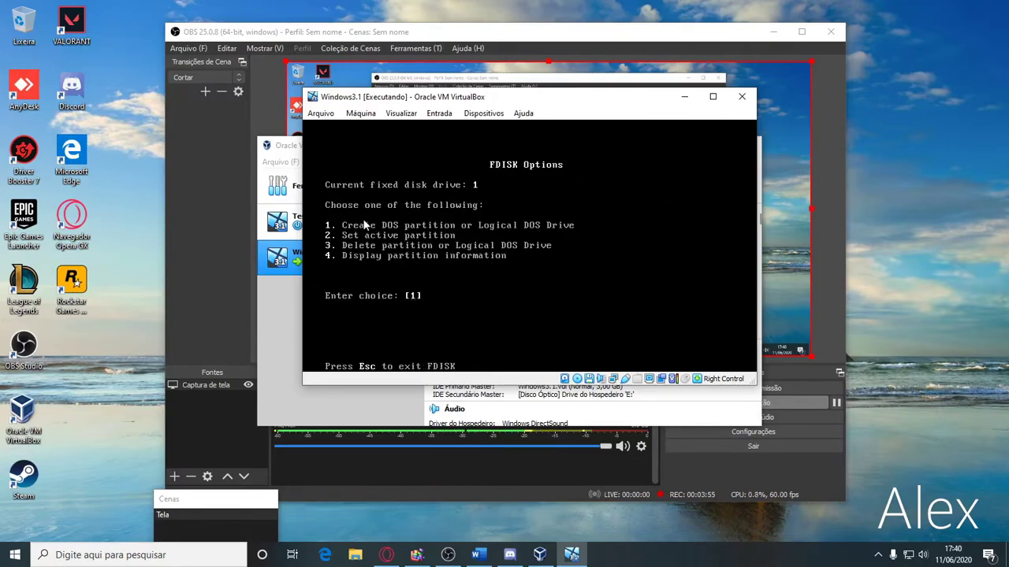
- Exit FDISK and restart the machine, booting from the floppy through the boot device selection
key(Escape)
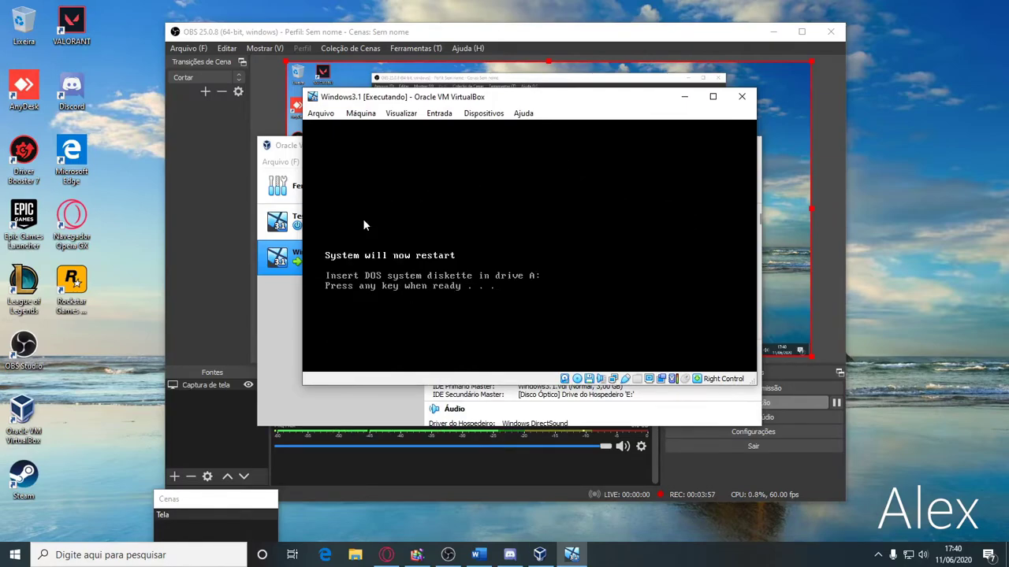
key(Return)
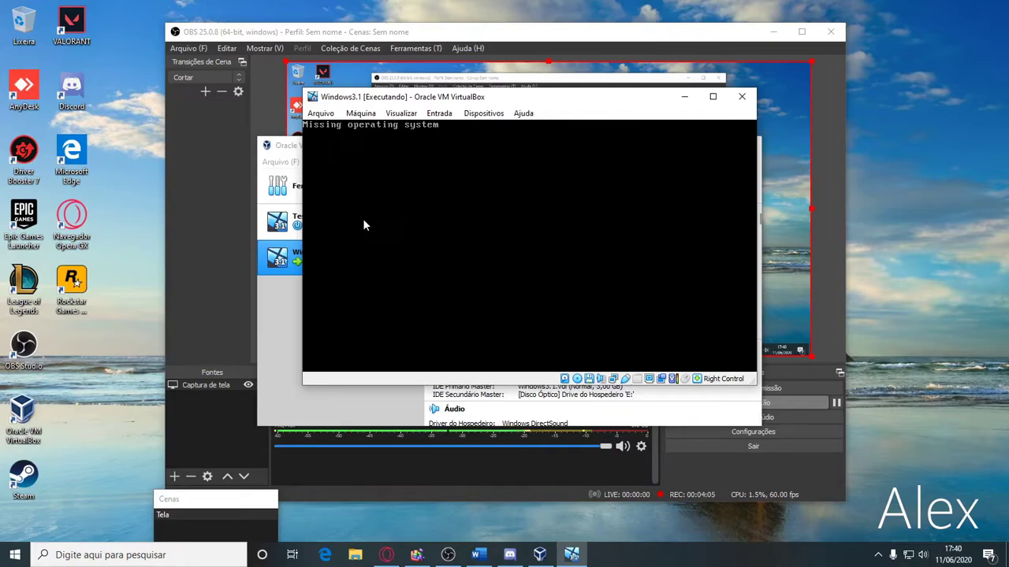
key(ctrl+r)
key(Return)
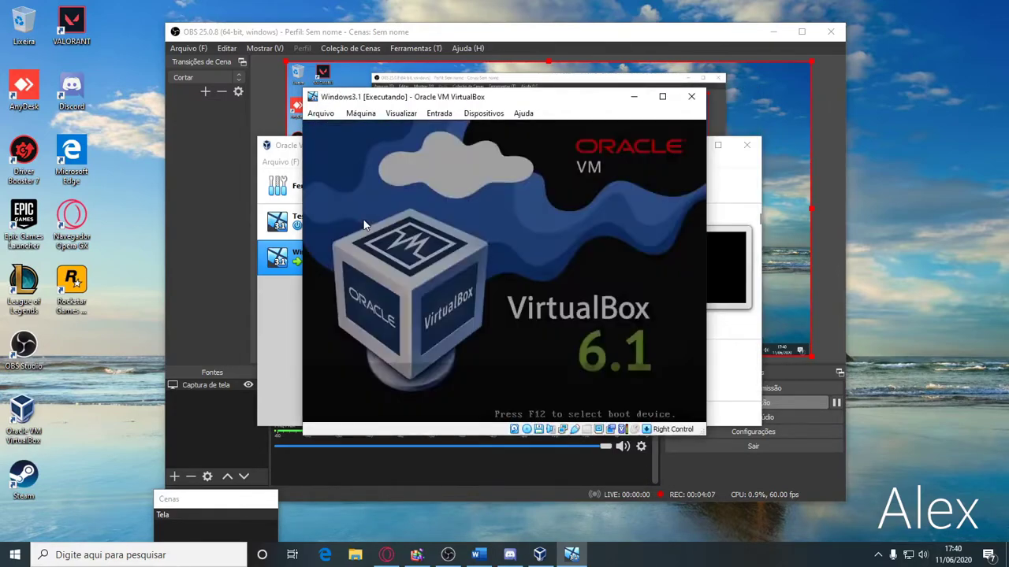
key(F12)
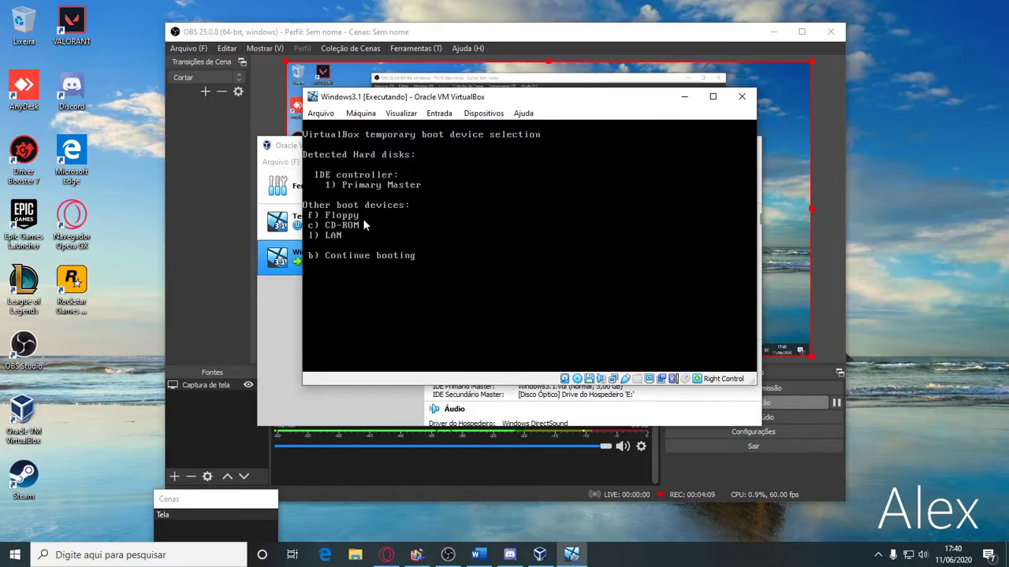
key(f)
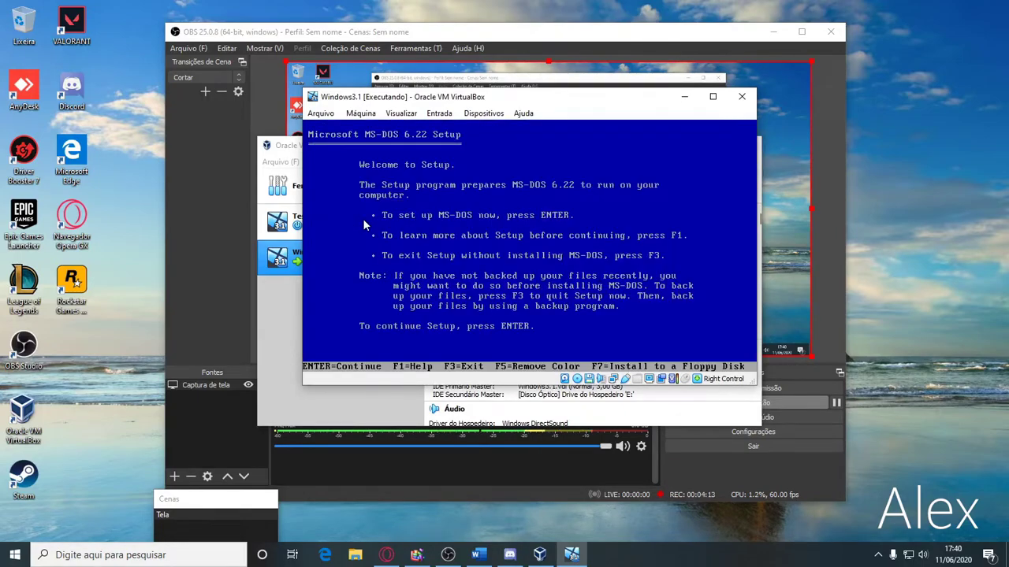
- Start MS-DOS 6.22 Setup and have it format hard disk drive C
key(Return)
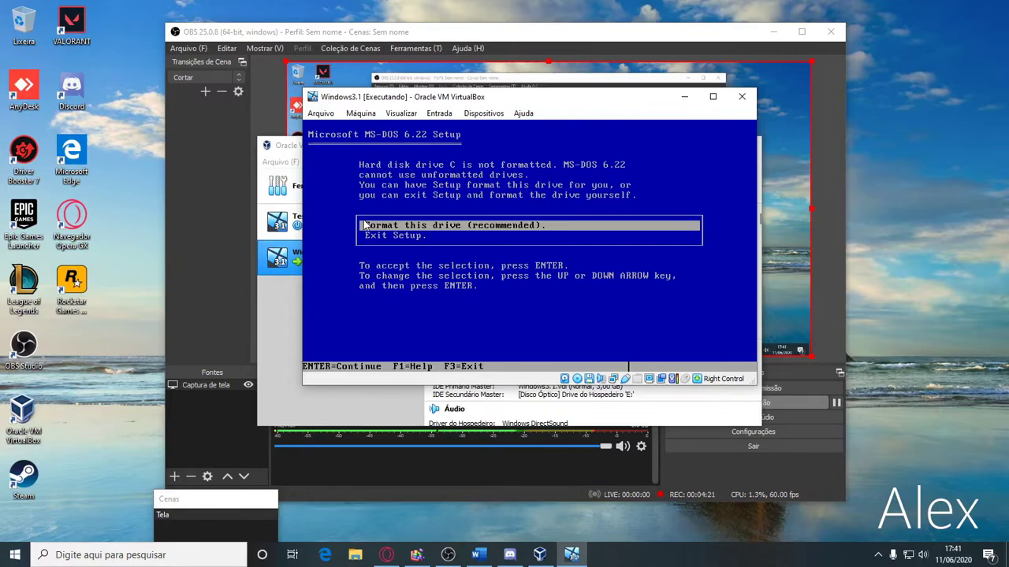
key(Return)
key(Return)
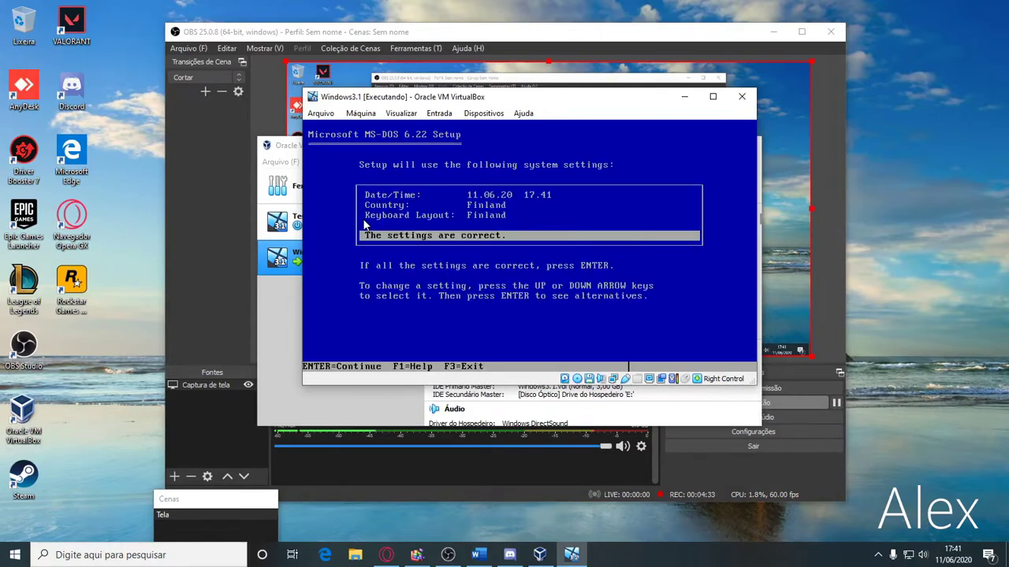
- Set the country in the MS-DOS Setup system settings to Brazil
key(Up)
key(Up)
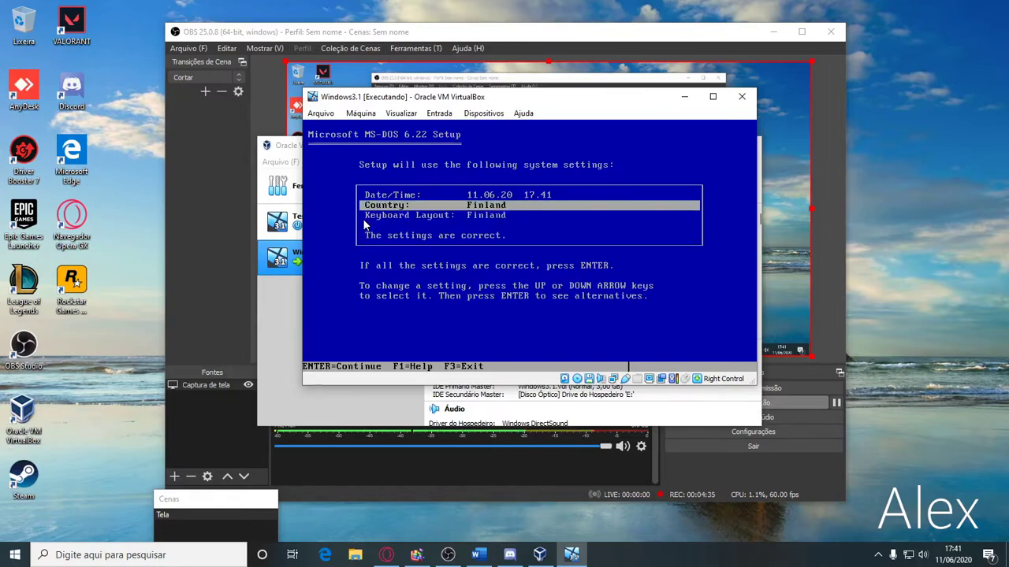
key(Return)
key(Up)
key(Up)
key(Up)
key(Up)
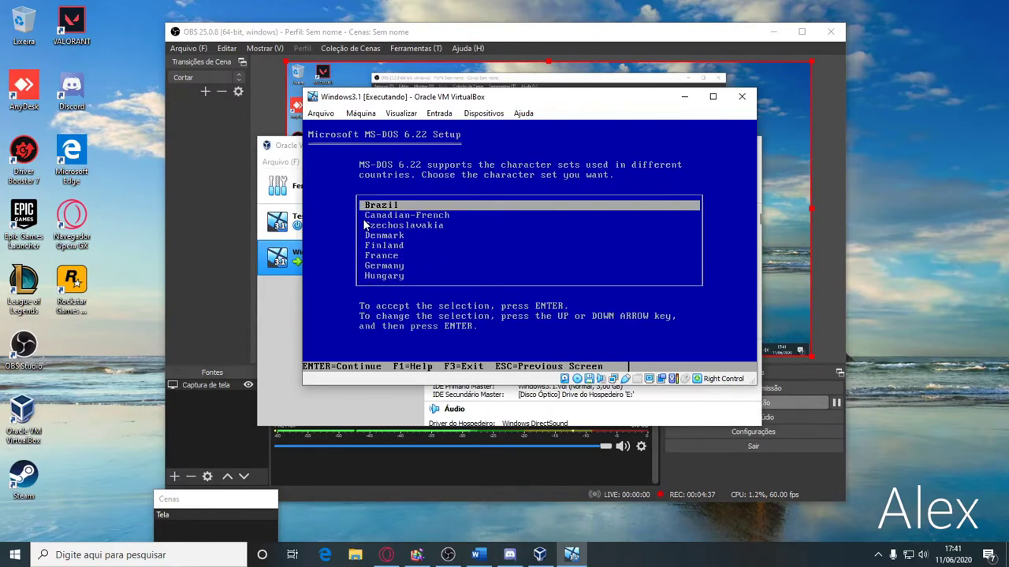
key(Return)
- Set the keyboard layout to Brazil and accept the system settings
key(Up)
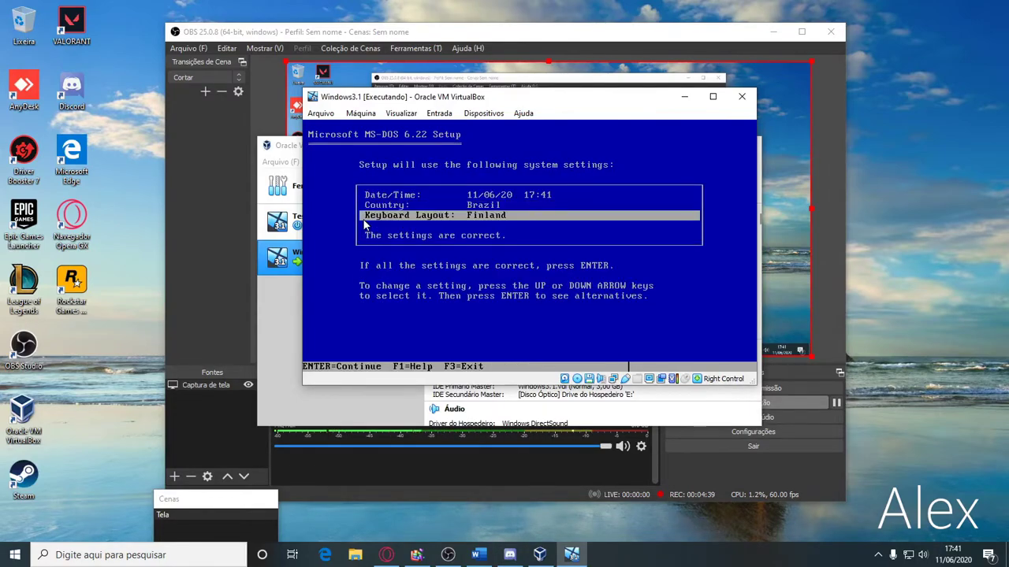
key(Return)
key(Up)
key(Up)
key(Up)
key(Up)
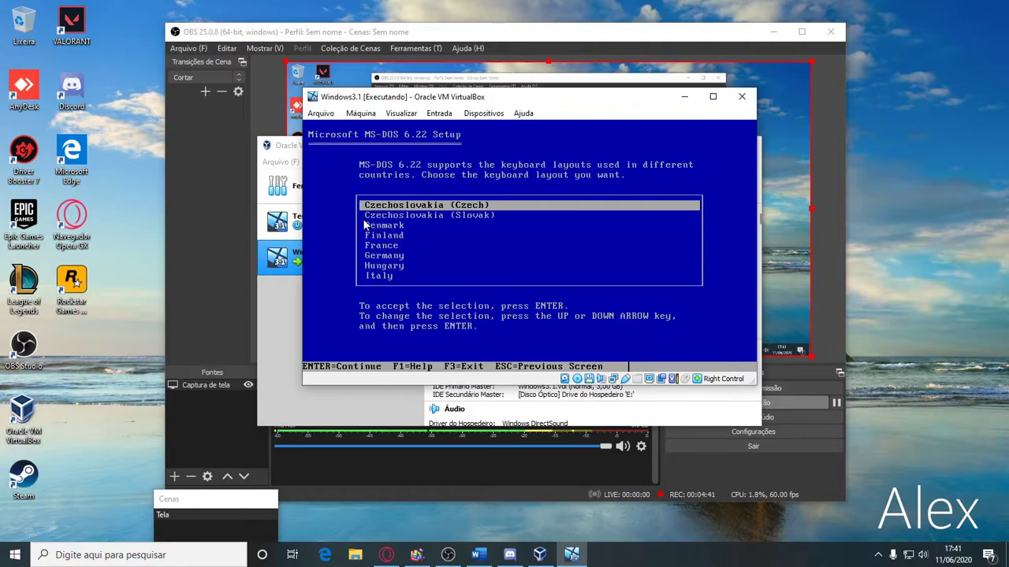
key(Up)
key(Return)
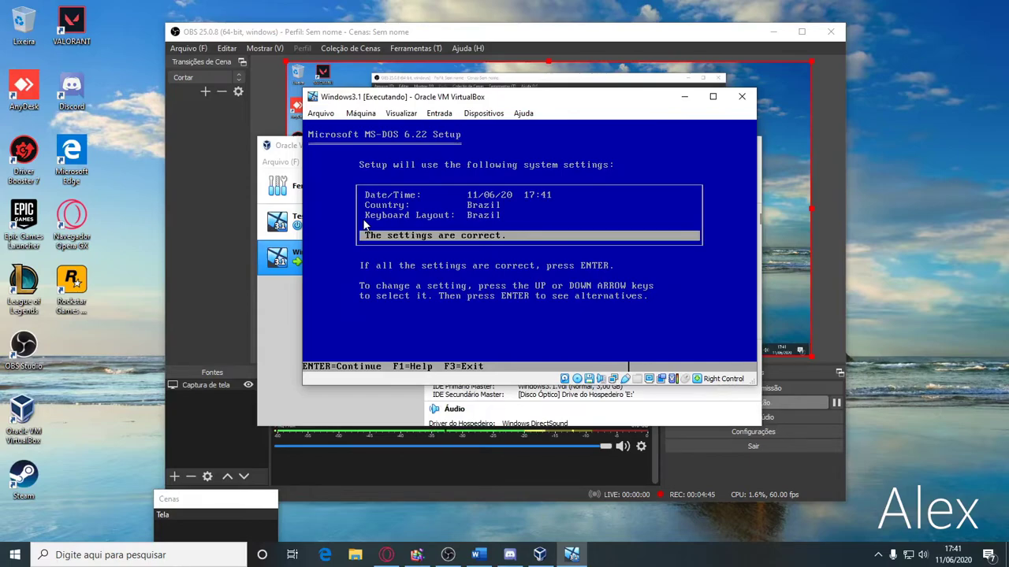
key(Return)
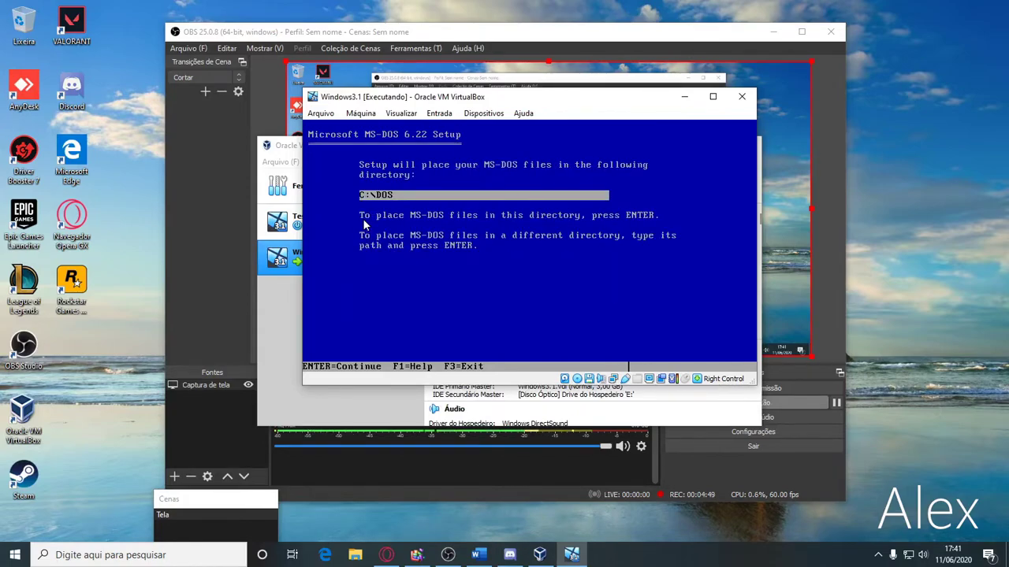
- Install the MS-DOS files in C:\DOS, supplying Setup disks 2 and 3 from dos622_2.img and dos622_3.img
key(Return)
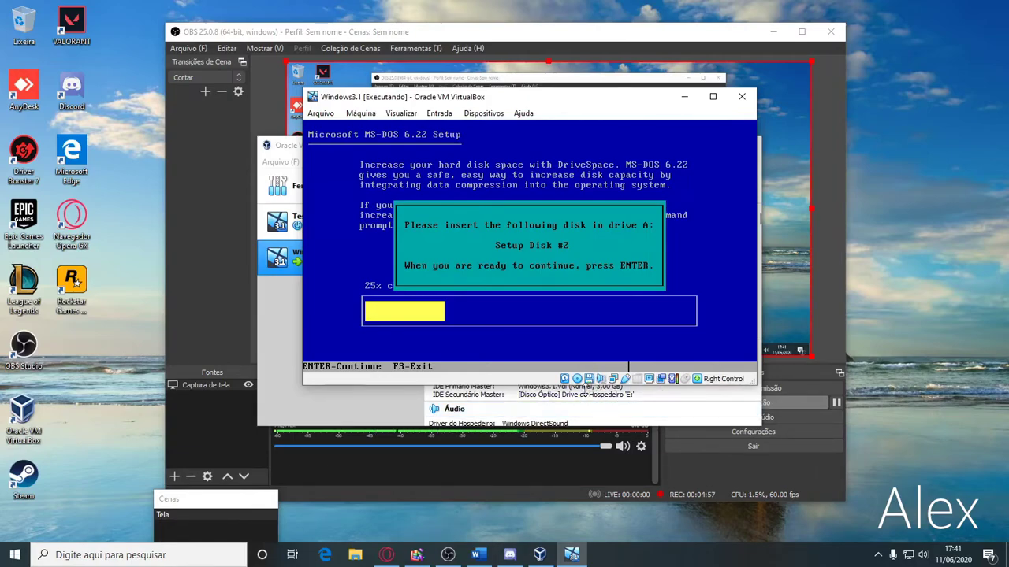
click(591, 379)
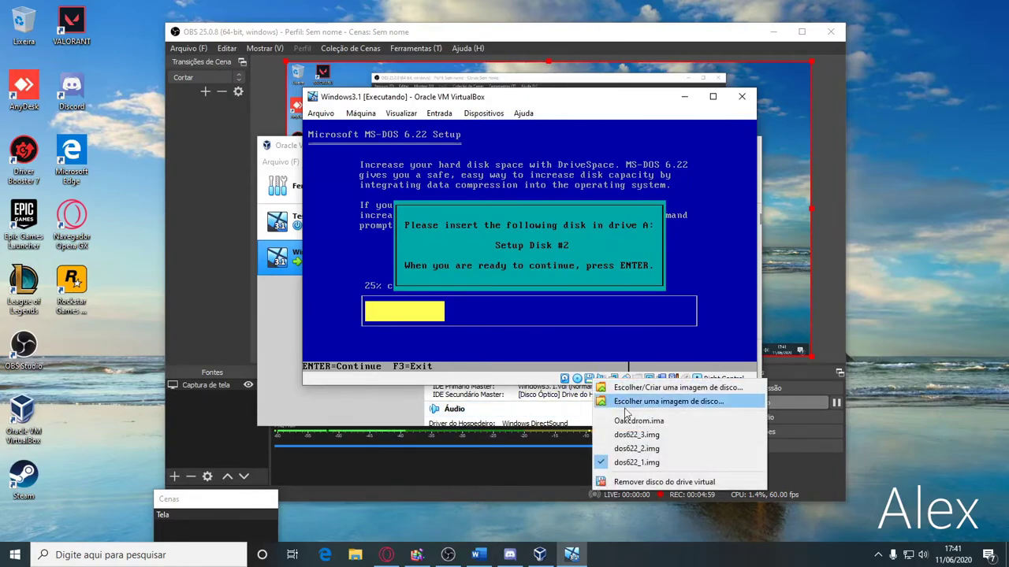
click(658, 448)
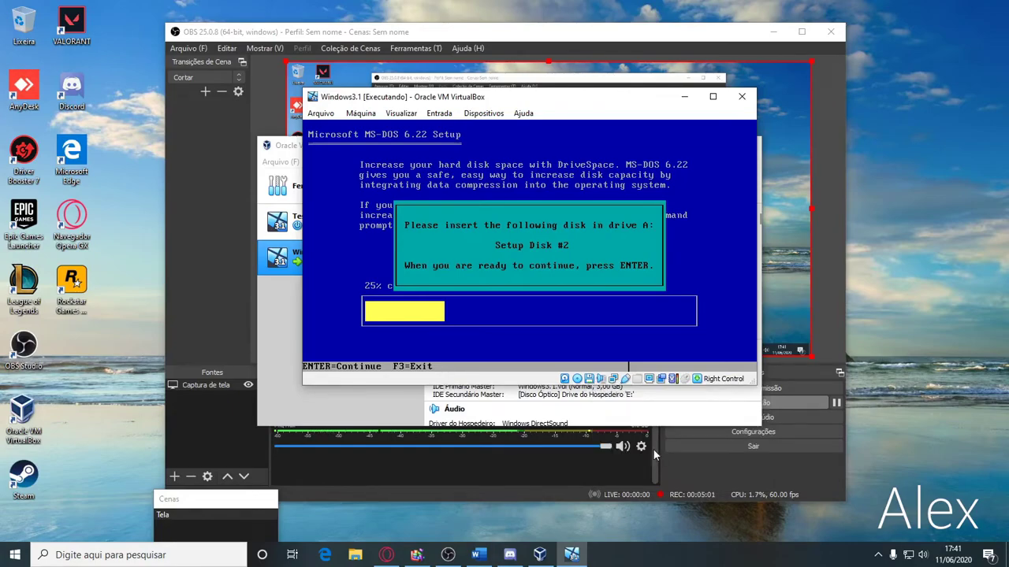
key(Return)
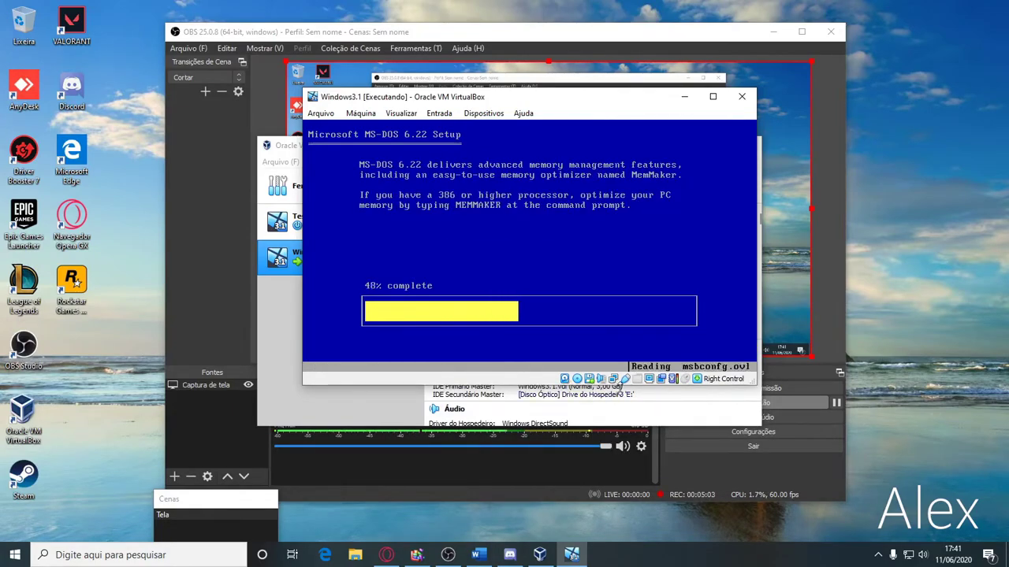
click(590, 379)
click(630, 440)
key(Return)
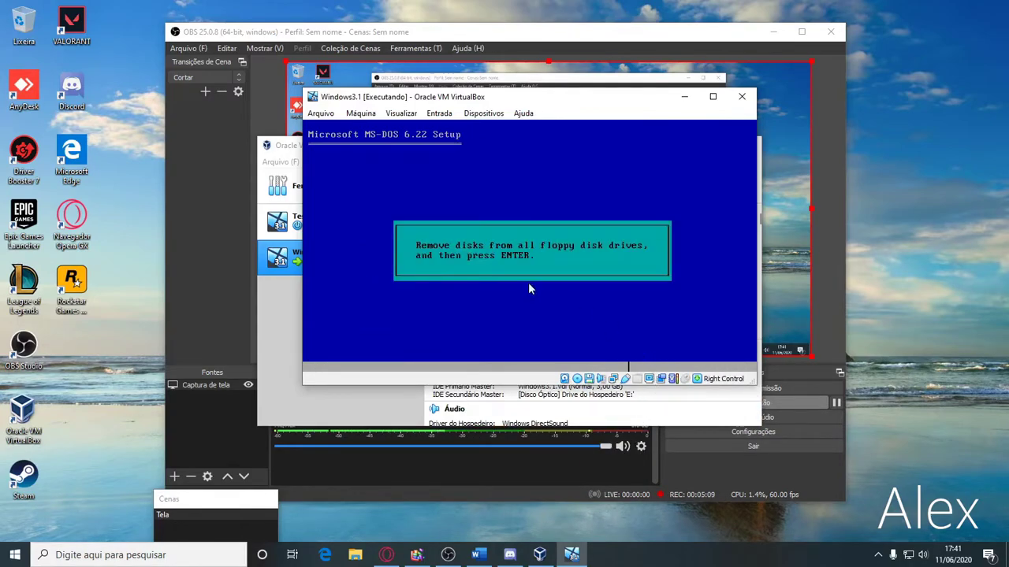
- Remove the disk from the virtual floppy drive and finish Setup by restarting the computer with MS-DOS 6.22
click(590, 381)
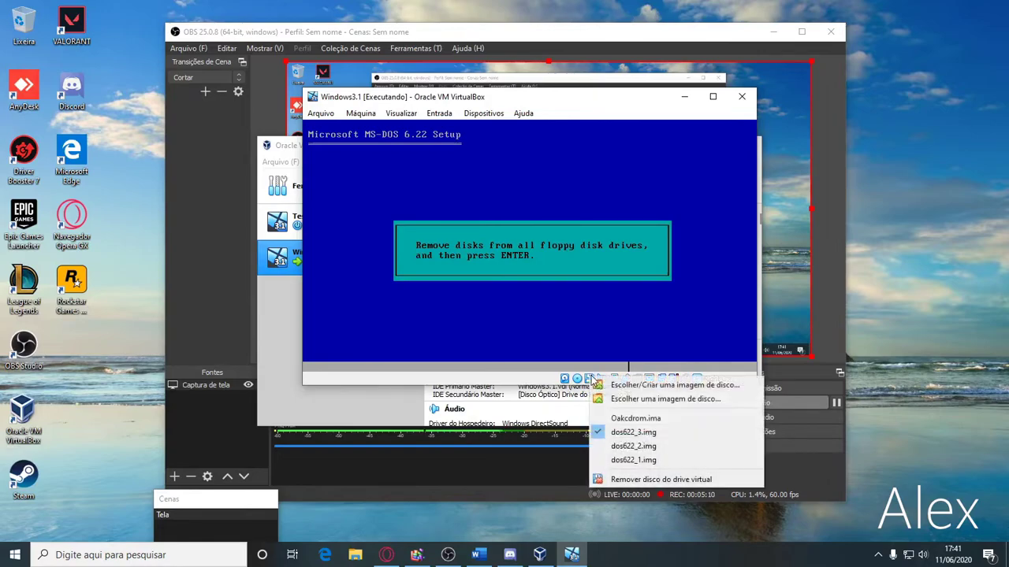
click(648, 483)
key(Return)
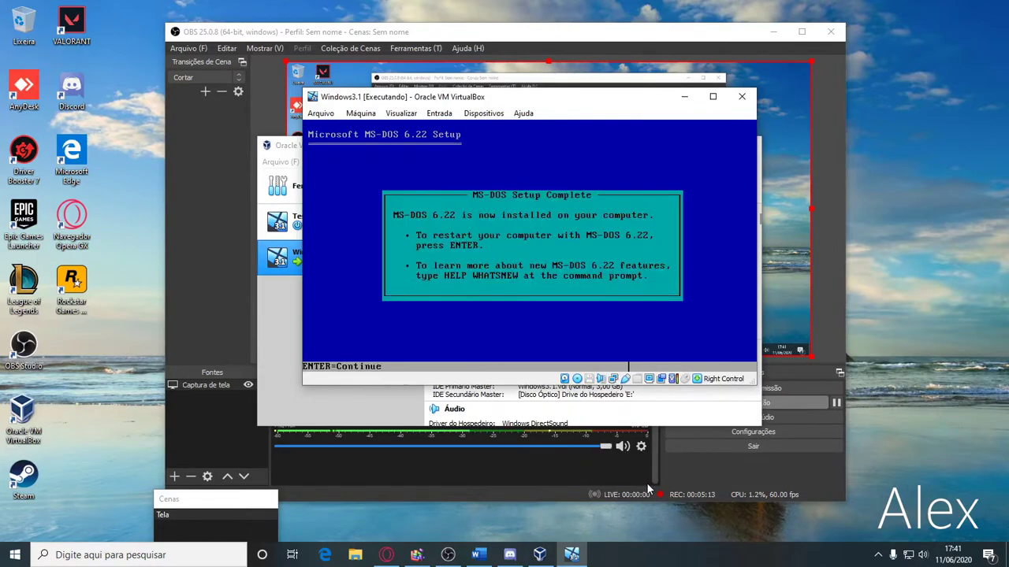
key(Return)
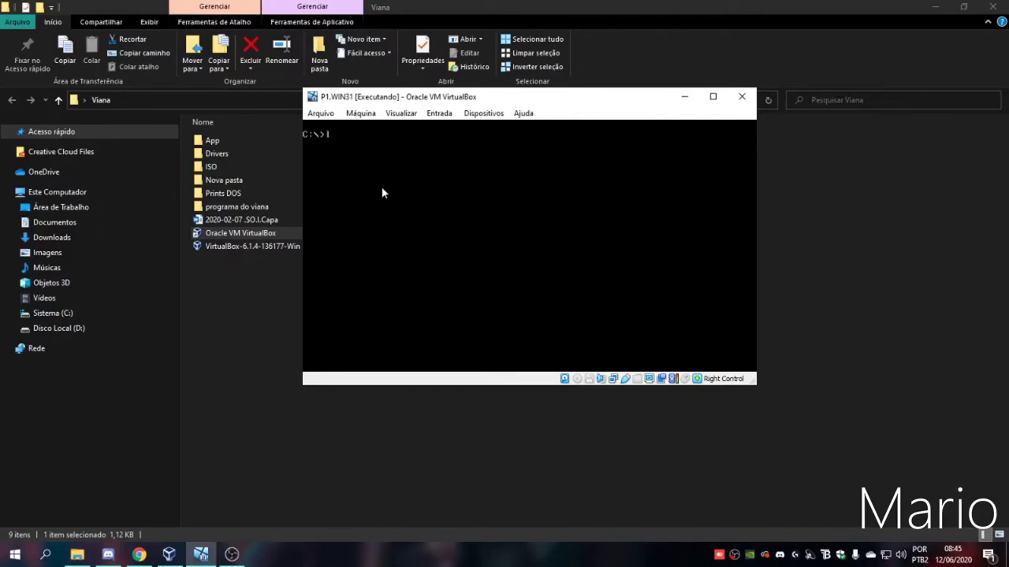
- Label the volume in drive C as WIN31 with the label command
text(abel)
key(Return)
text(WIN31)
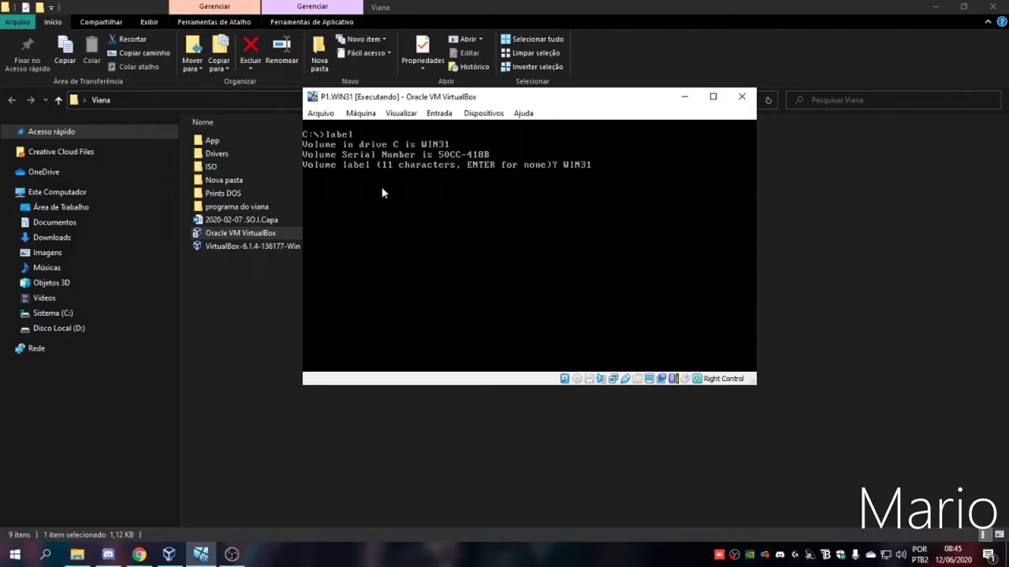
key(Return)
- Switch to drive D, label its volume DADOS, and return to drive C
text(d:)
key(Return)
text(label)
key(Return)
text(DADOS)
key(Return)
text(c:)
key(Return)
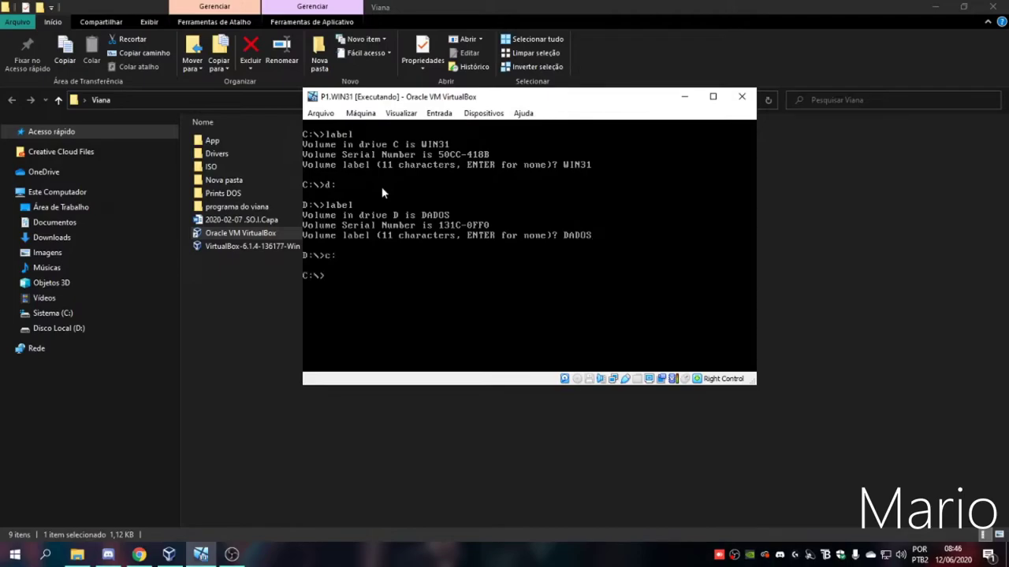
- List the contents of the root of drive C and clear the screen
text(dir)
key(Return)
text(cl)
key(Return)
text(scls)
key(Return)
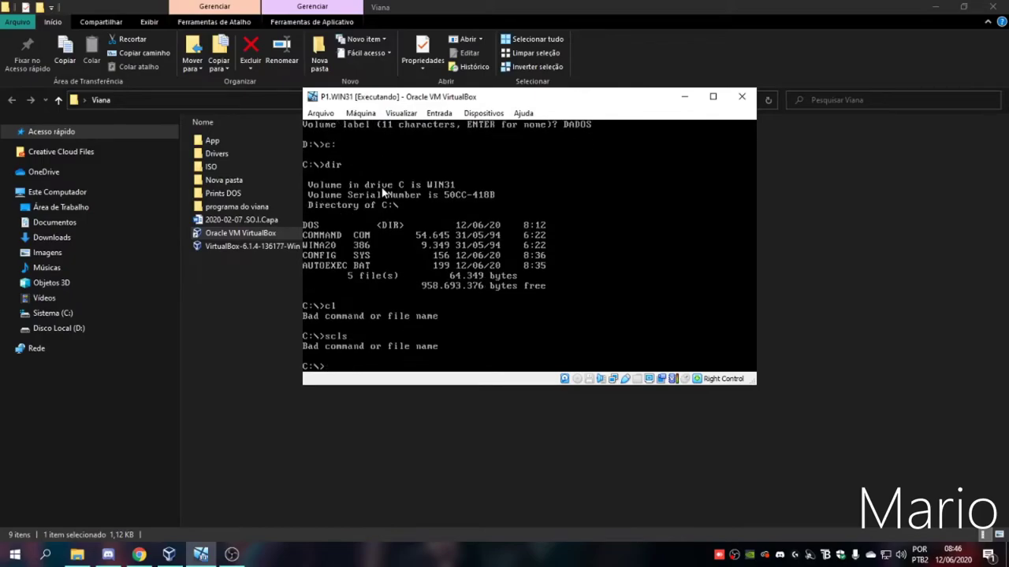
text(cls)
key(Return)
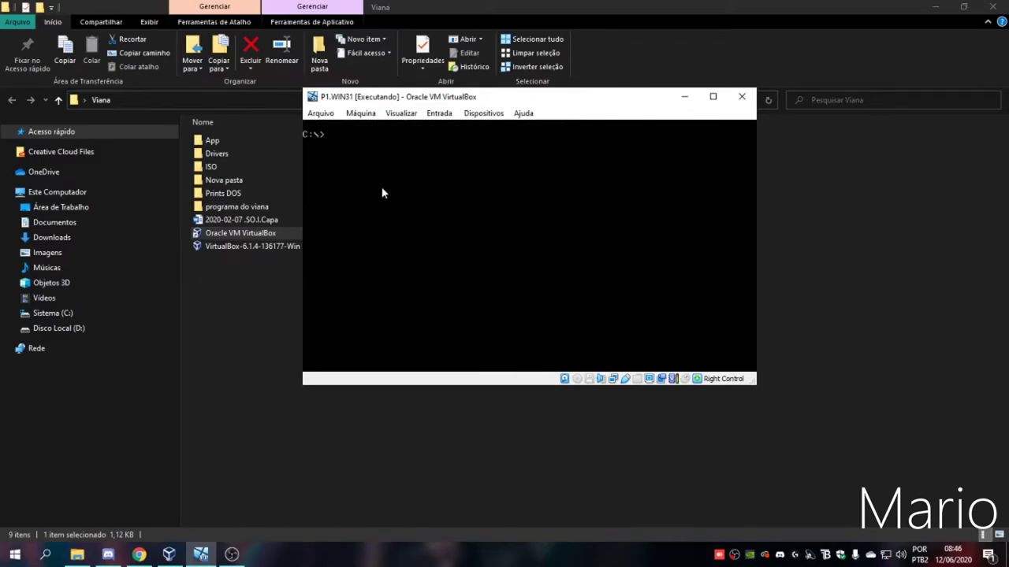
- Create a directory named drivers in the root of drive C and change into it
text(mkdir drive)
text(rs  C:\>c)
text(d)
text( driver)
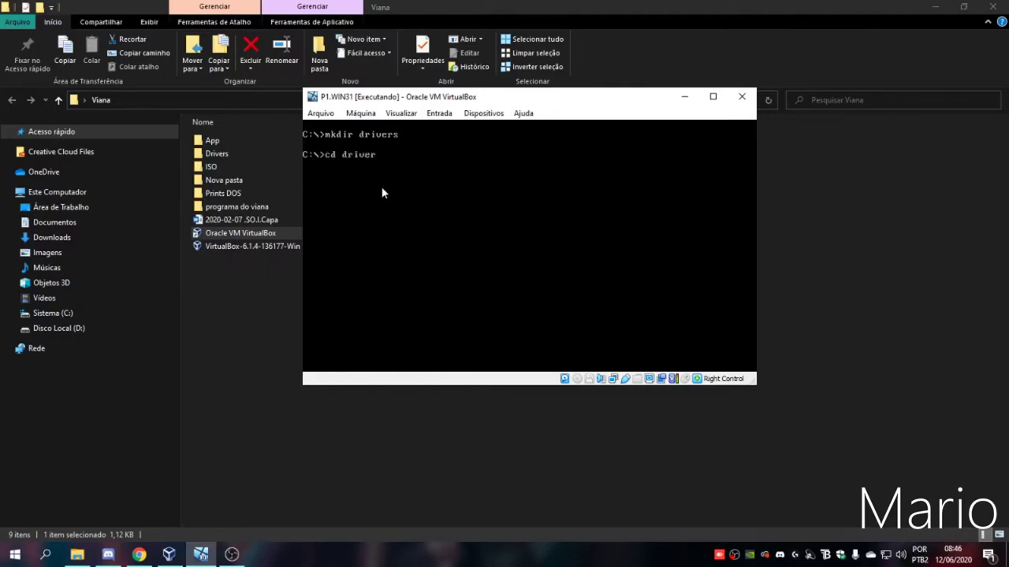
key(BackSpace)
key(BackSpace)
key(BackSpace)
key(BackSpace)
key(BackSpace)
key(BackSpace)
key(BackSpace)
text(drivers)
key(Return)
- Create a cdrom directory inside C:\DRIVERS and list the contents of C:\DRIVERS
text(mk cdrom)
key(Return)
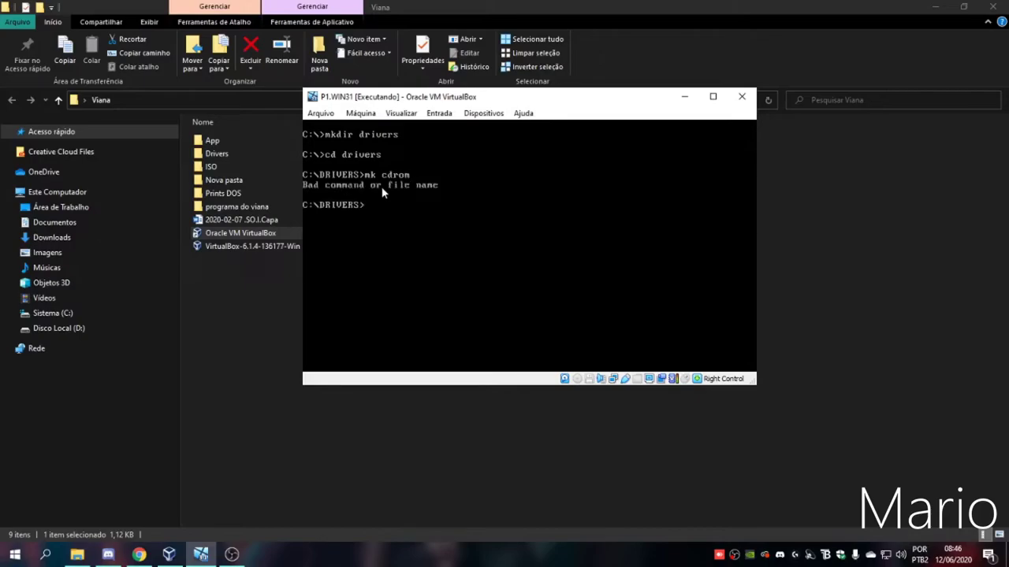
text(mk dir)
key(BackSpace)
key(BackSpace)
key(BackSpace)
text(kdri)
key(BackSpace)
key(BackSpace)
text(ir cdrom)
key(Return)
text(dir)
key(Return)
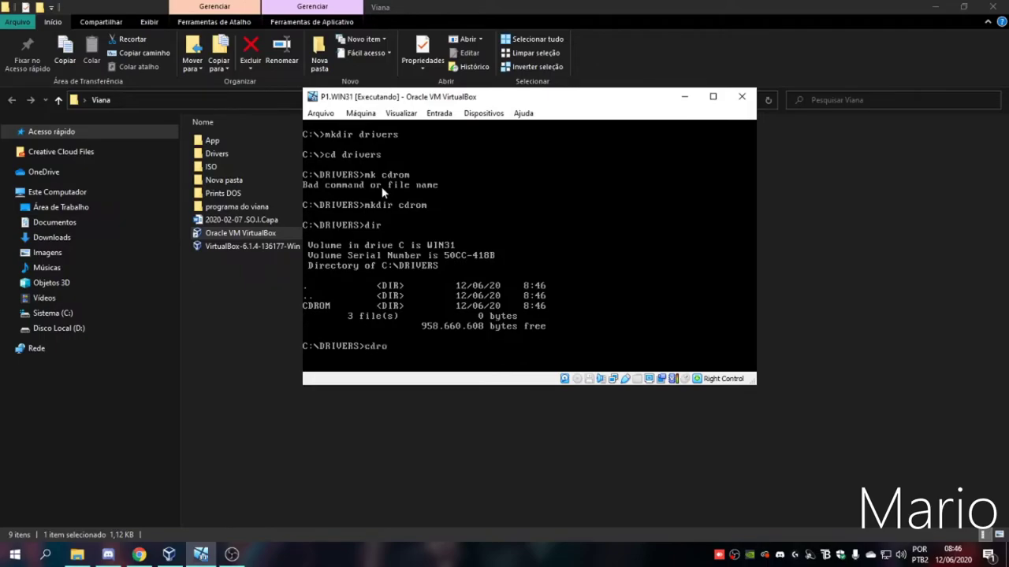
- Change into the cdrom directory and list its contents
text(cd cdrom)
key(Return)
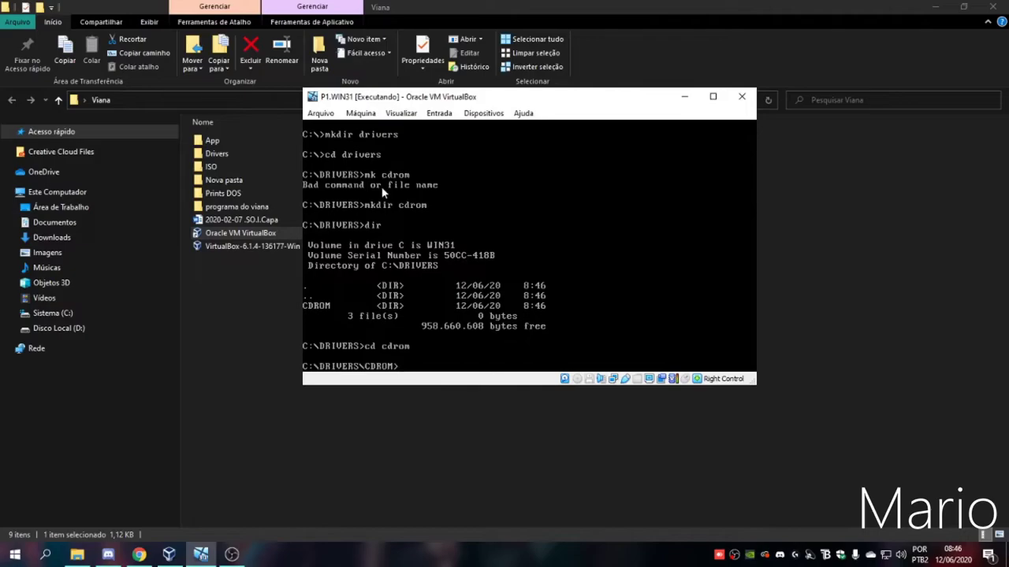
text(dir)
key(Return)
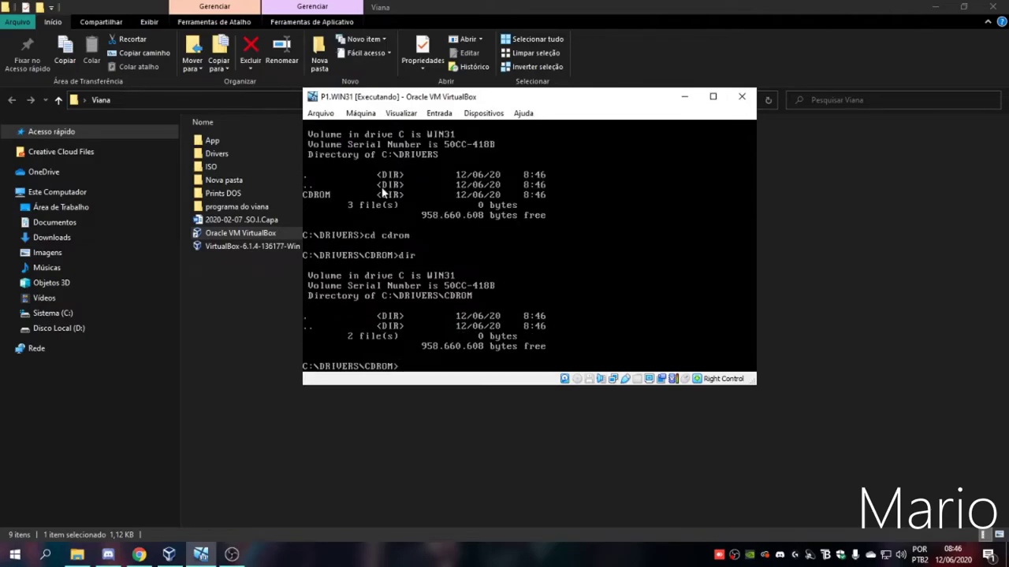
- Return to the root of drive C and display its directory tree on a cleared screen
text(cd ..)
key(Return)
text(cd ..)
key(Return)
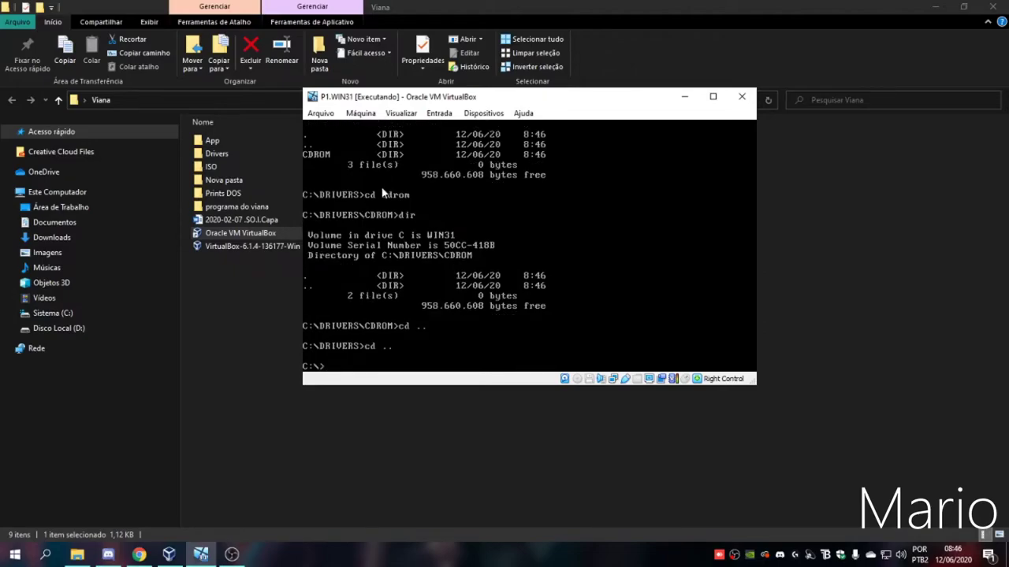
text(cls)
key(Return)
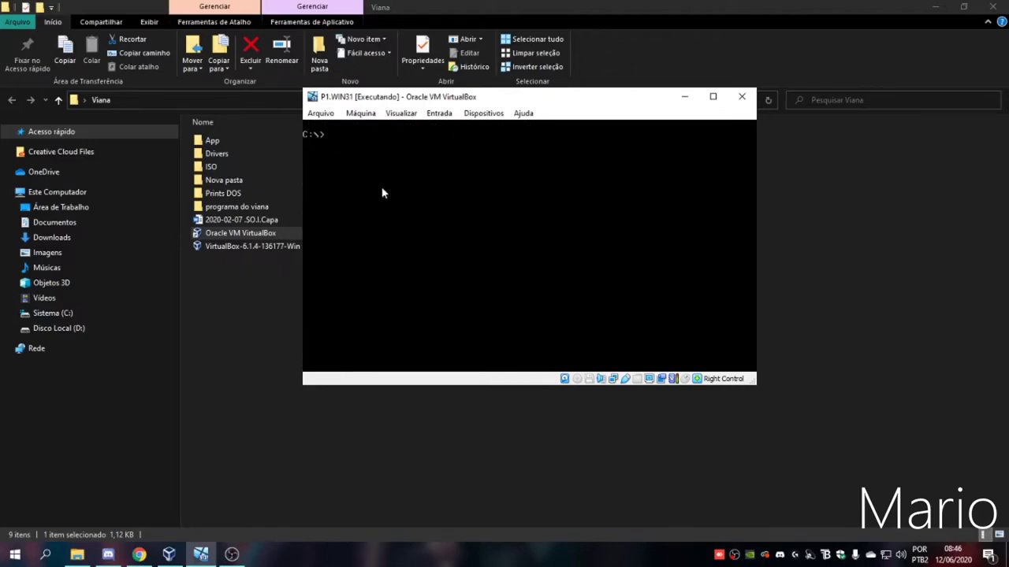
text(tree)
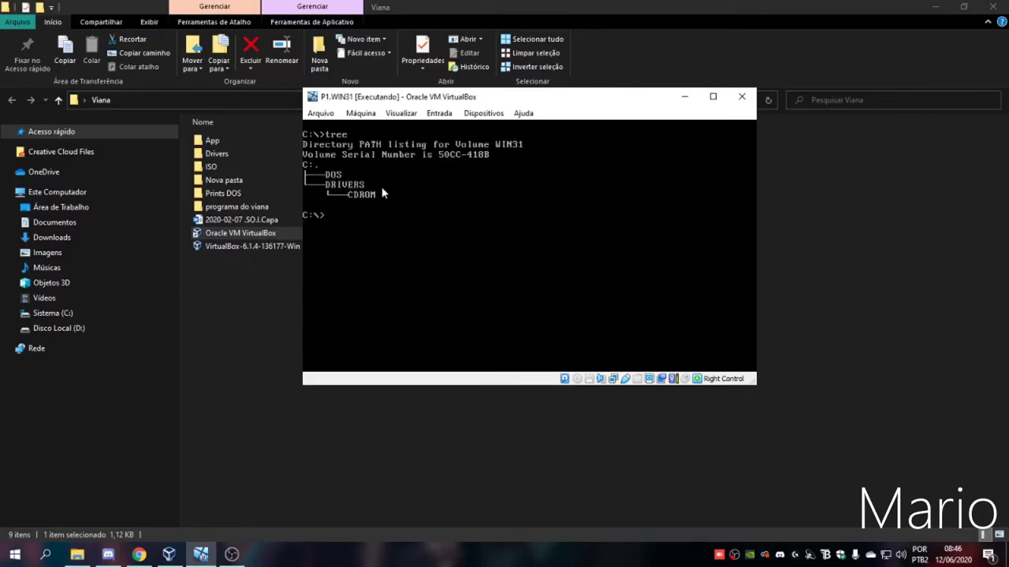
- Insert the Oakcdrom.ima image into the virtual floppy drive and list the contents of drive A
click(590, 383)
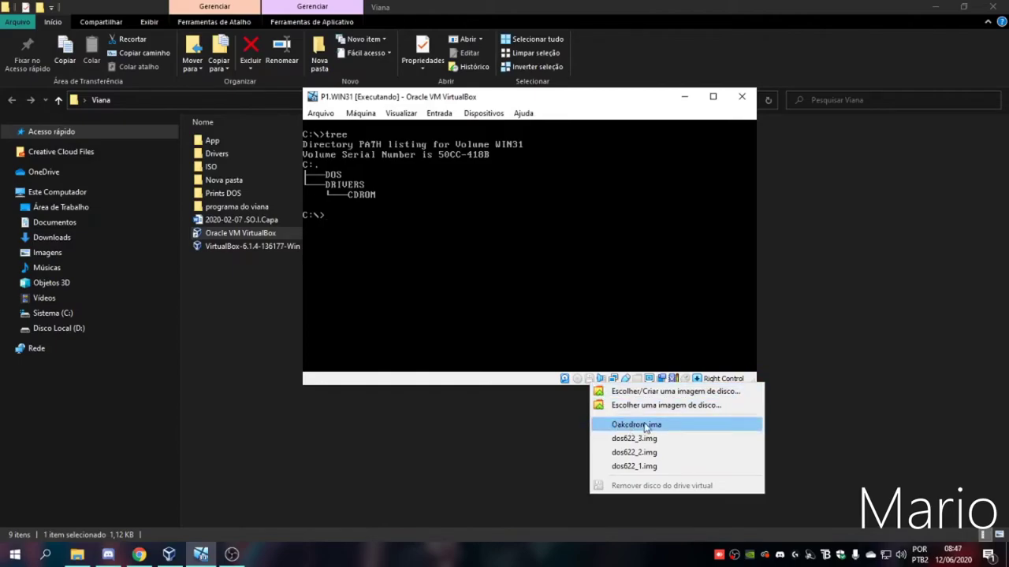
click(635, 426)
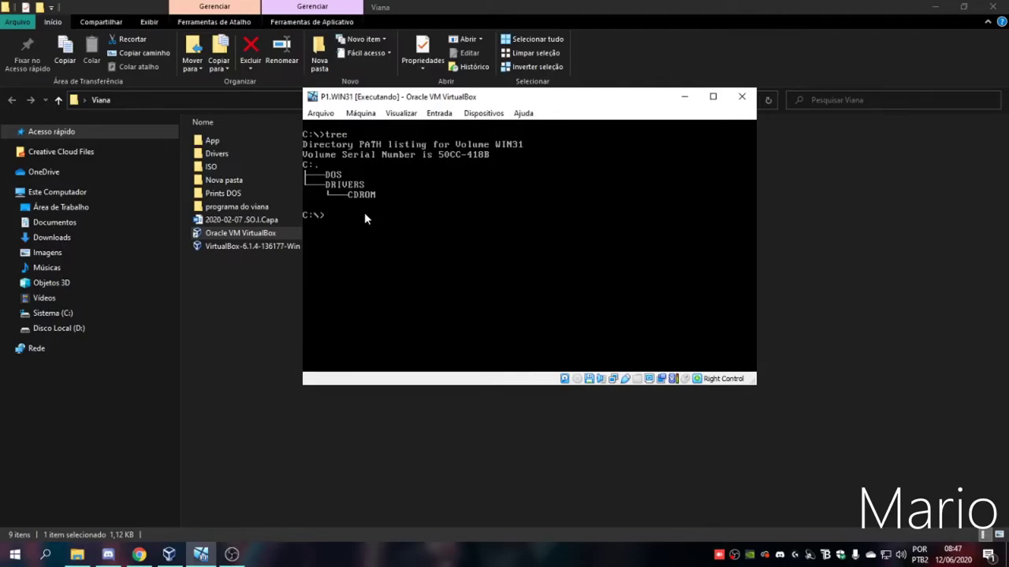
text(cls)
key(Return)
text(a)
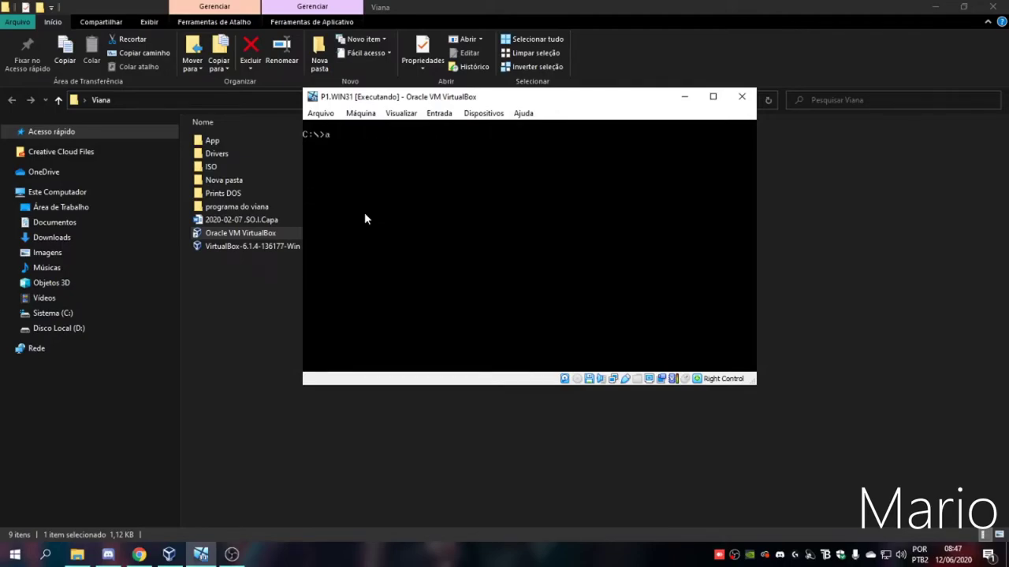
text(:)
key(Return)
text(dir)
key(Return)
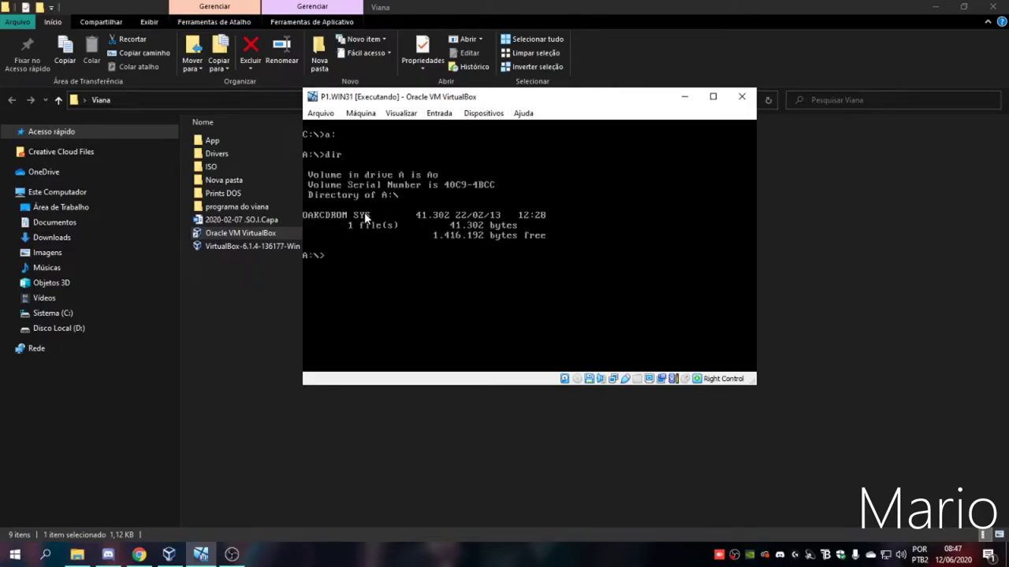
- Copy all files from the floppy in drive A to c:\drivers\cdrom
text(copy)
text( *.*)
text( c)
text(:)
text(/)
text(driv)
text(ers)
text(\cdro)
text(m)
key(Return)
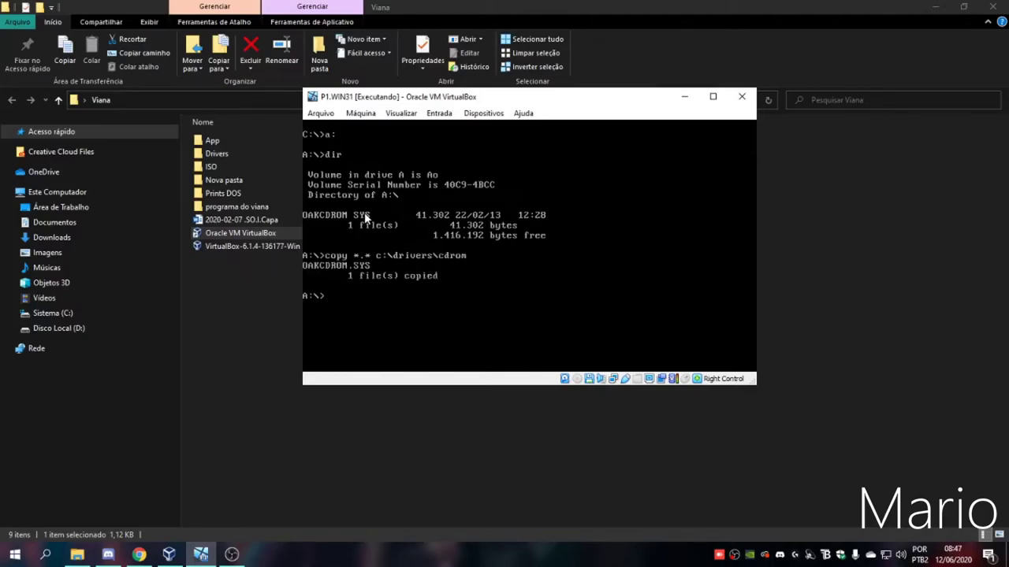
- Switch to drive C, change into drivers\cdrom and list its contents to check the copied driver
text(c:)
key(Return)
text(cd drivers\cdrom)
key(Return)
text(dir)
key(Return)
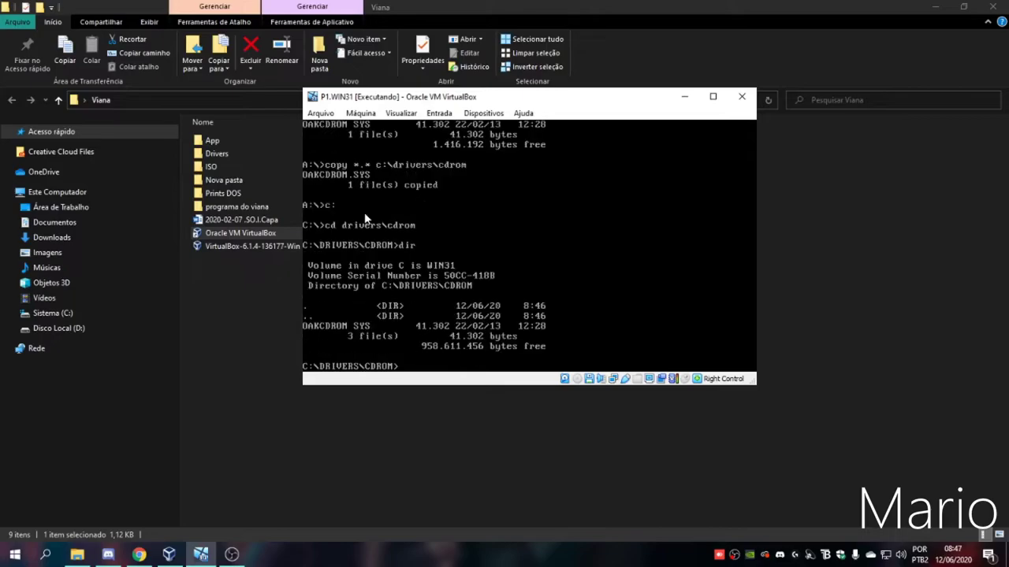
- Return to the root of drive C and list its contents on a cleared screen
text(cd ..)
key(Return)
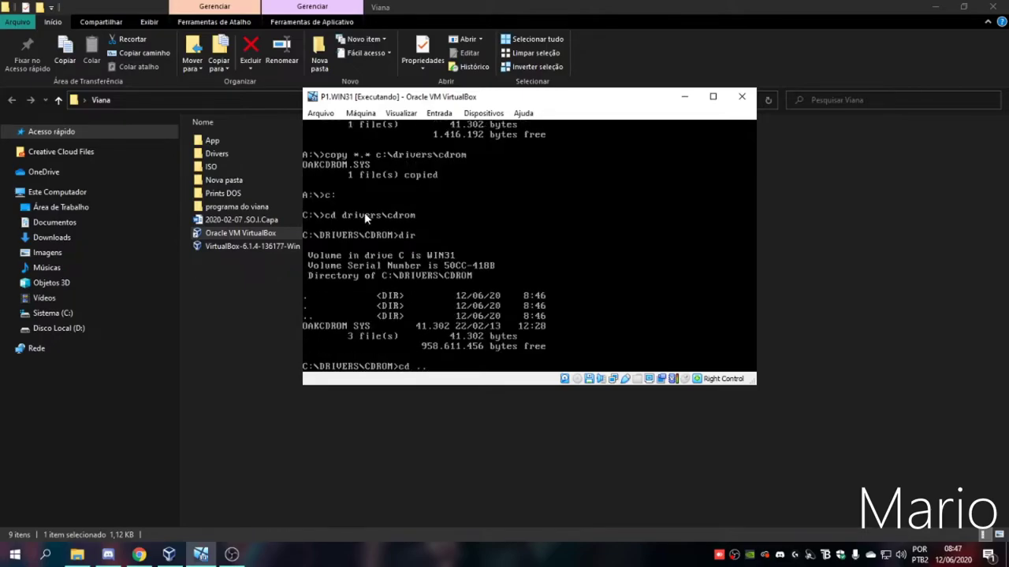
text(cd..)
key(Return)
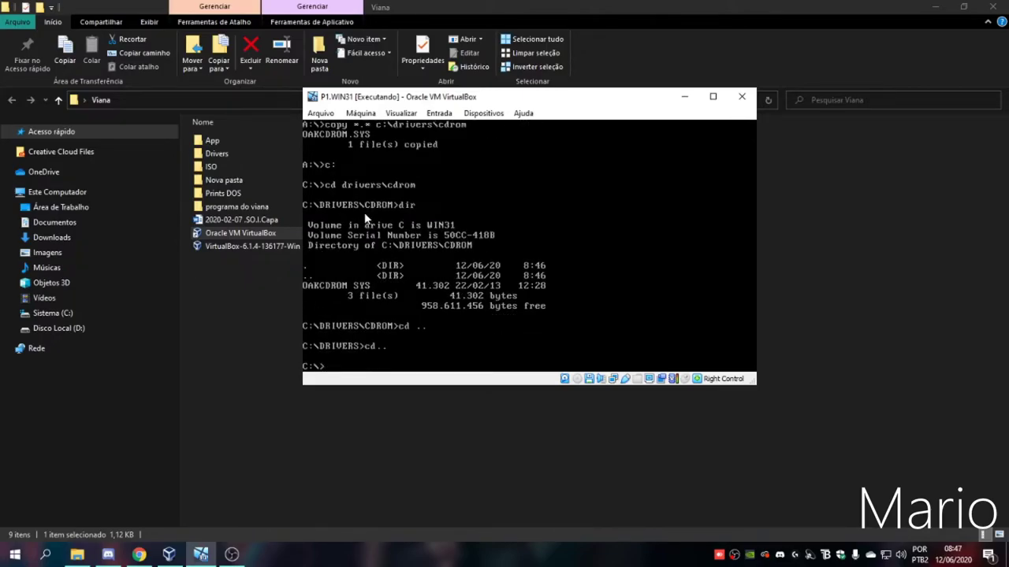
text(cls)
key(Return)
text(dir)
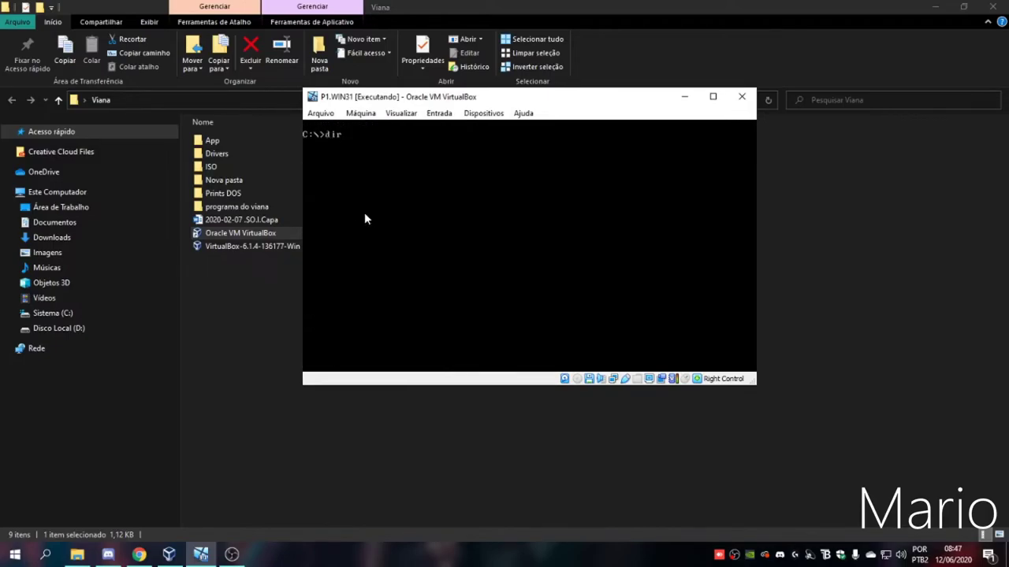
key(Return)
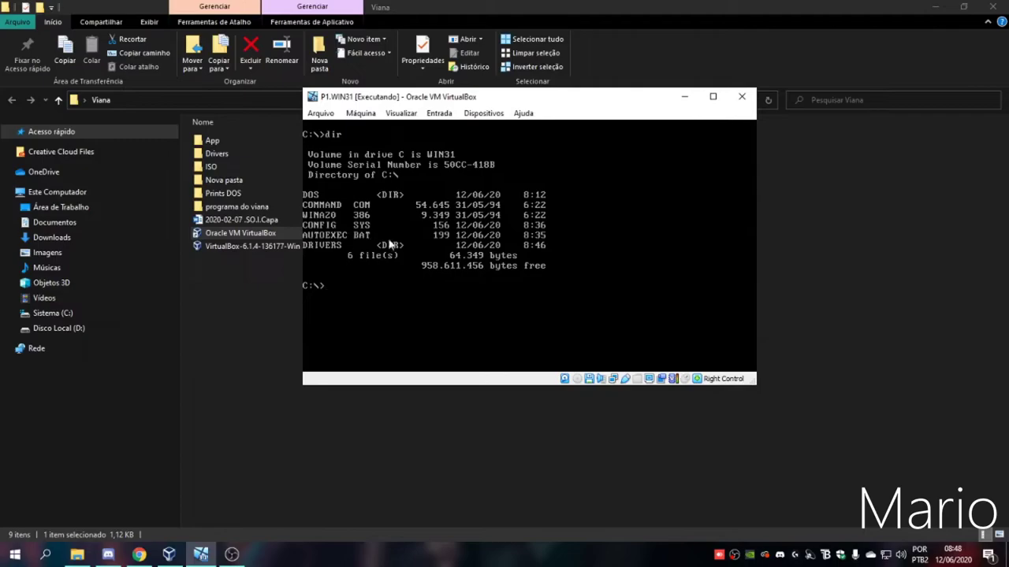
- Open config.sys in the MS-DOS Editor and add a blank line below FILES=30
text(edit config.sys)
key(Return)
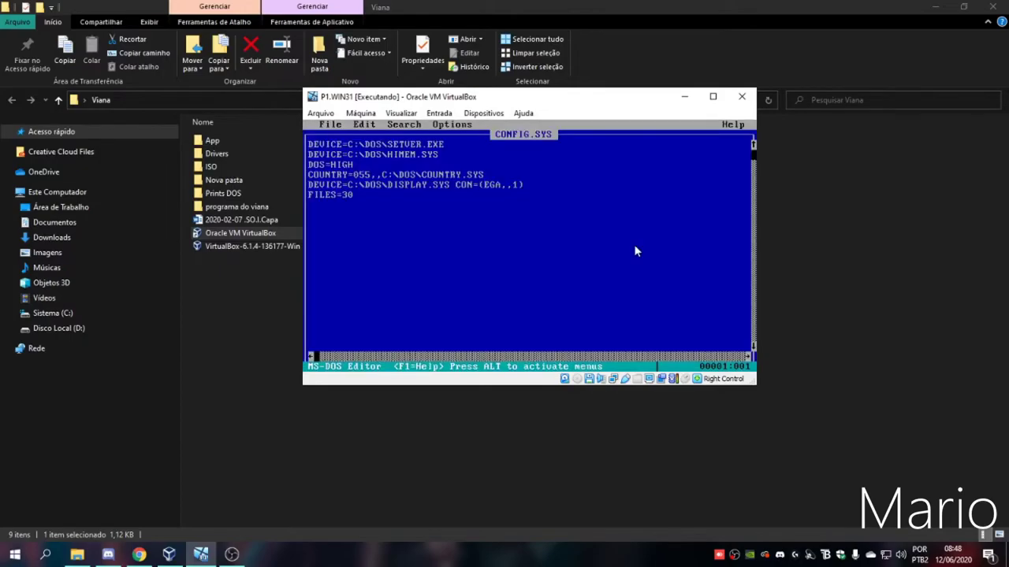
key(Down)
key(Down)
key(Down)
key(Down)
key(Down)
key(Right)
key(Right)
key(Return)
- Add the remark line "REM INSTALACAO DO DRIVER DE CDROM - ETAPA HARDWARE" at the end of config.sys
text(REM)
key(Caps_Lock)
text(INSTALCAO)
key(BackSpace)
key(BackSpace)
key(BackSpace)
key(BackSpace)
text(ACAO DO)
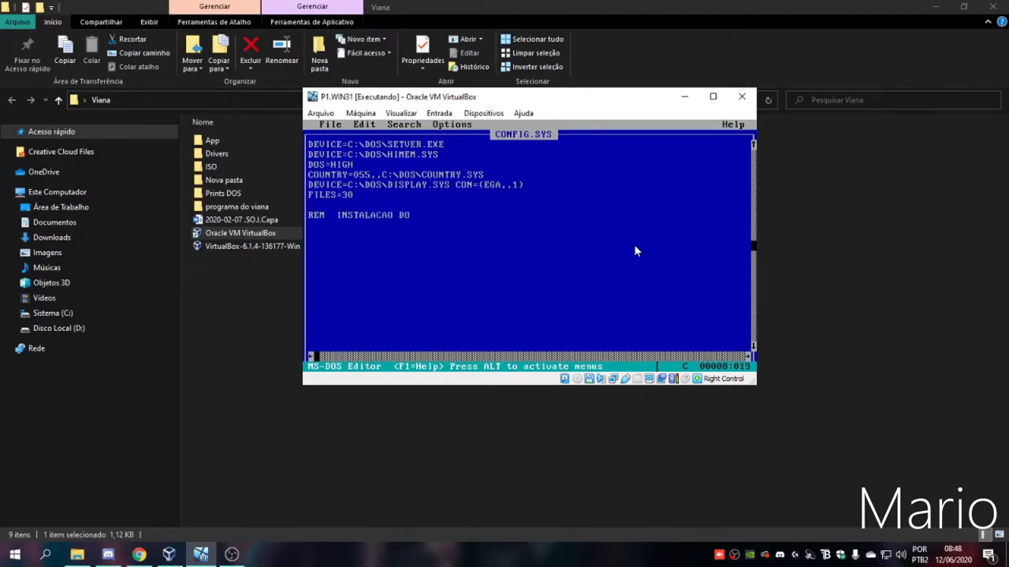
text( DRIVER DE CDROM - ETAPA )
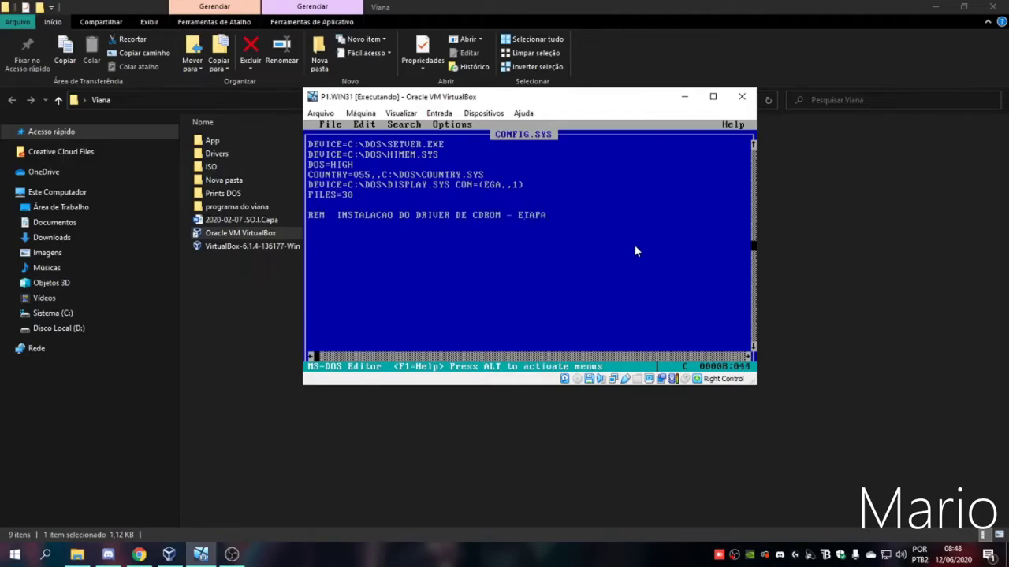
text(HARDWARE)
key(Return)
- Below the remark, add the driver line DEVICE=C:\DRIVERS\CDROM\OAKCDROM.SYS /D:LEITOR, followed by a blank line
text(DEVICE)
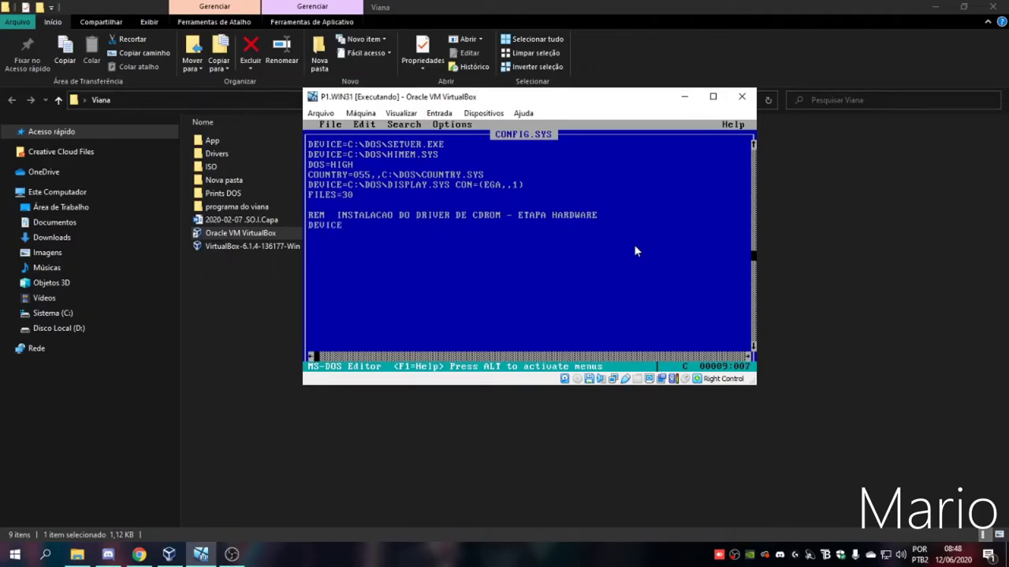
text( C:\DRIVERS\CDROM2)
key(BackSpace)
text(\OAKCDROM)
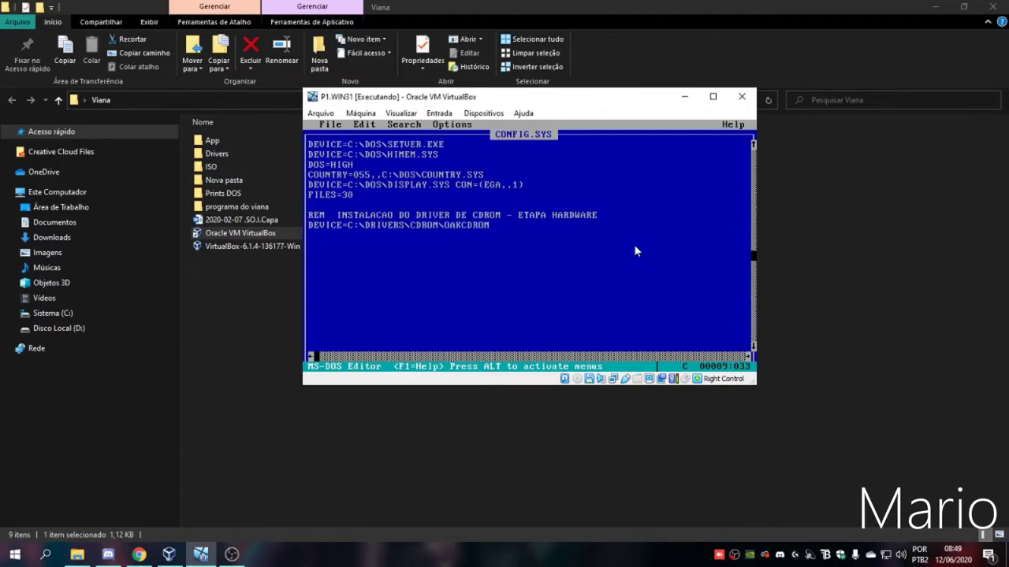
text(.SYS  /D:LEITOR)
key(Return)
key(Return)
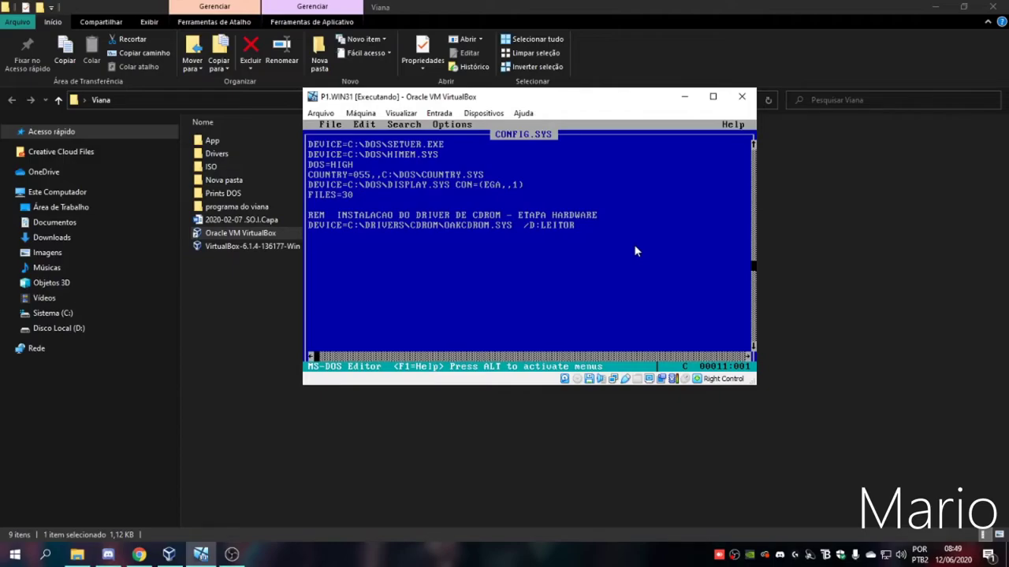
- Add the remark "REM LIRACAO DE LETRAS" and, below it, the line LASTDRIVE=Z to config.sys
text(REM LIRACAO DE LE)
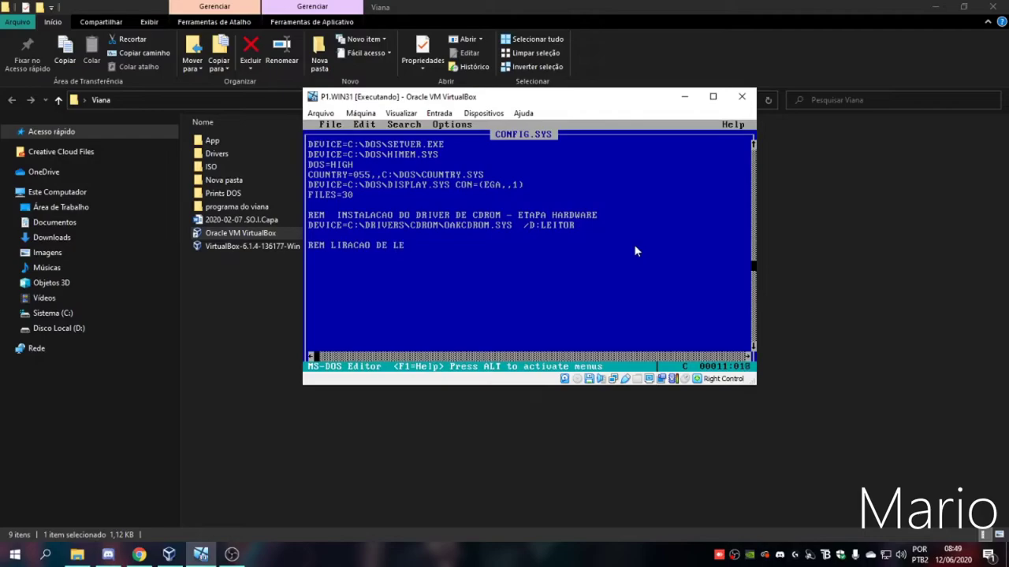
text(TRAS )
text(LASTDRIV)
text(E)
text(=Z)
- Exit the MS-DOS Editor, saving the changes to config.sys
key(alt)
key(Return)
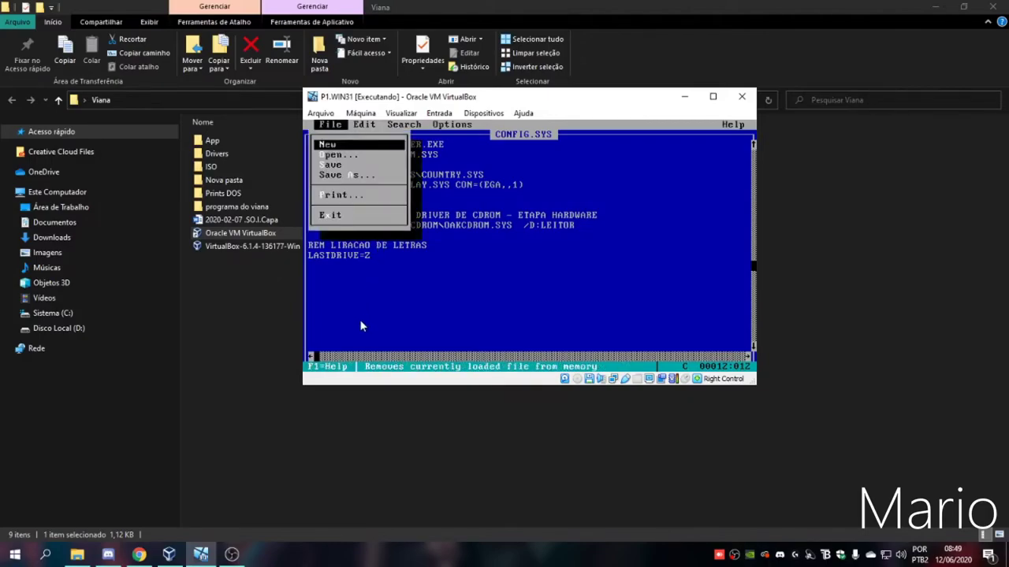
key(Return)
- Display the contents of CONFIG.SYS at the prompt to check the edits, and clear the screen
key(Return)
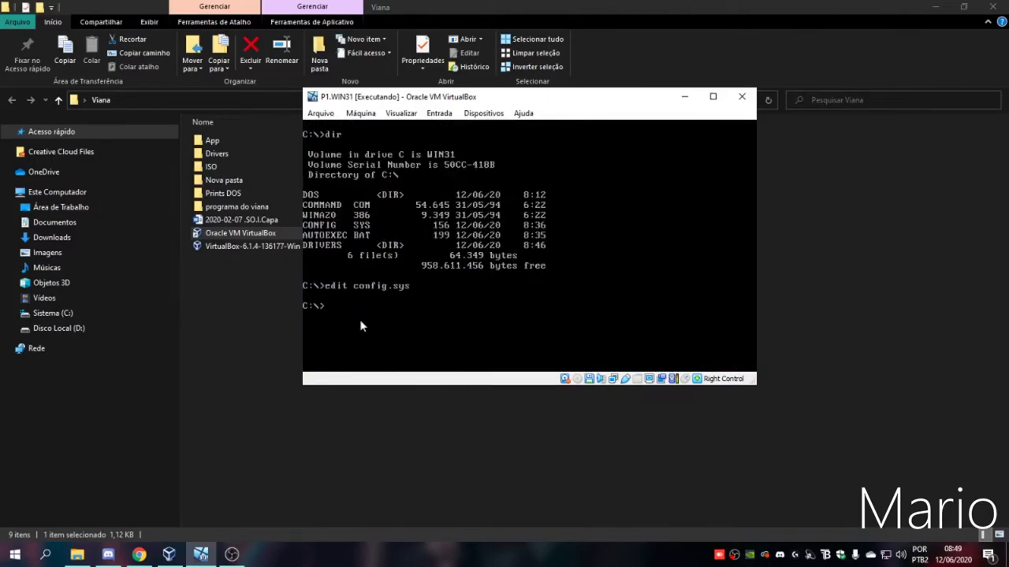
text(cls)
key(Return)
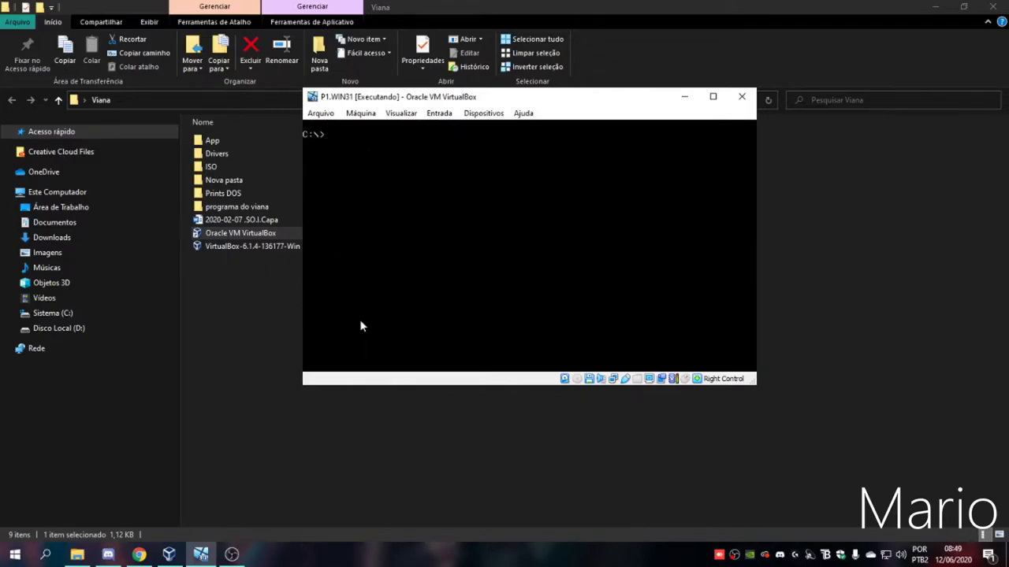
text(TYPE CONFIG.SYS)
key(Return)
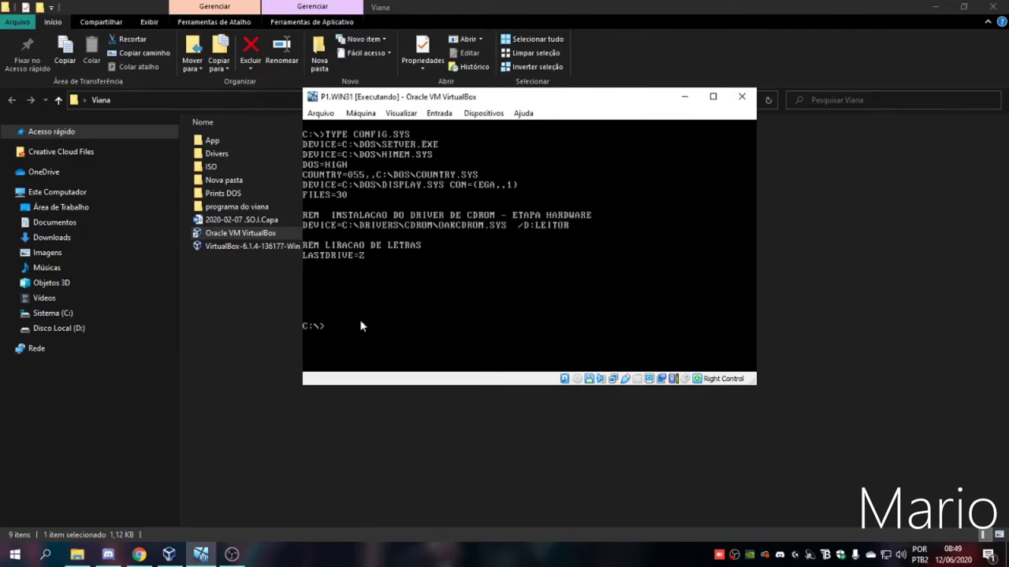
text(CLS)
key(Return)
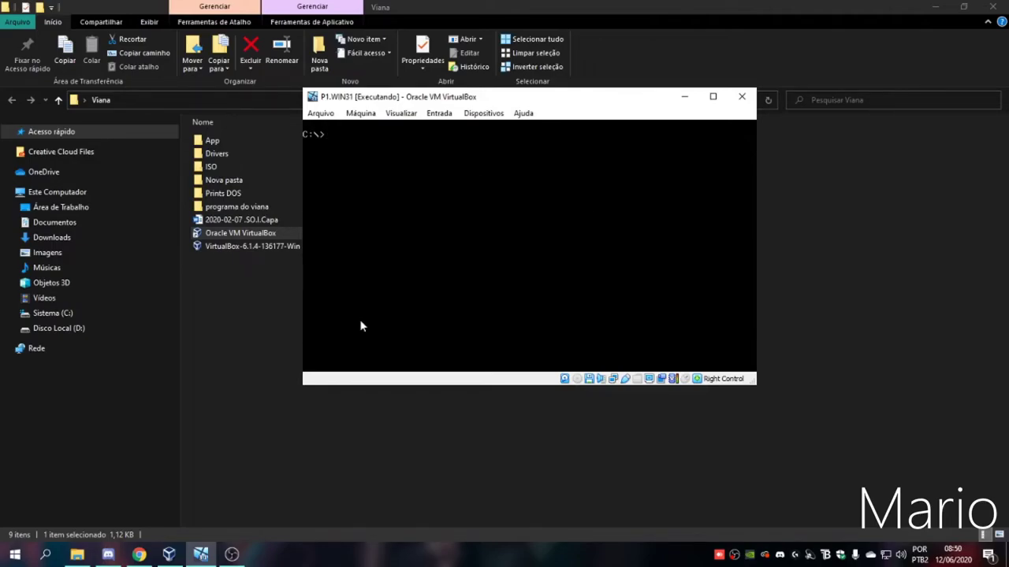
- Open AUTOEXEC.BAT in the MS-DOS Editor and add a blank line below the KEYB BR line
text(EDIT AUTOEXEC.BAT)
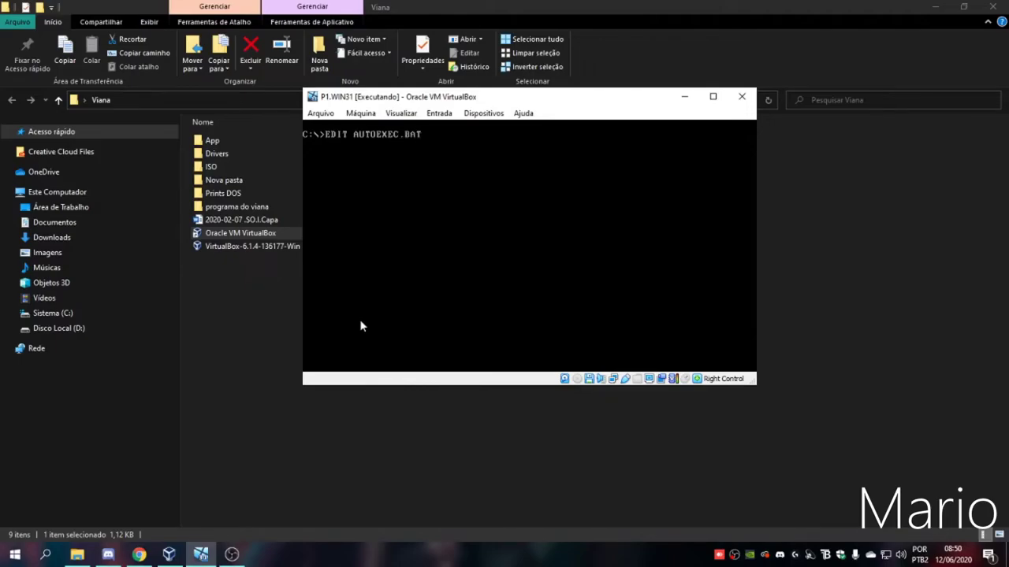
key(Return)
key(Down)
key(Down)
key(Down)
key(Down)
key(Down)
key(Down)
key(Down)
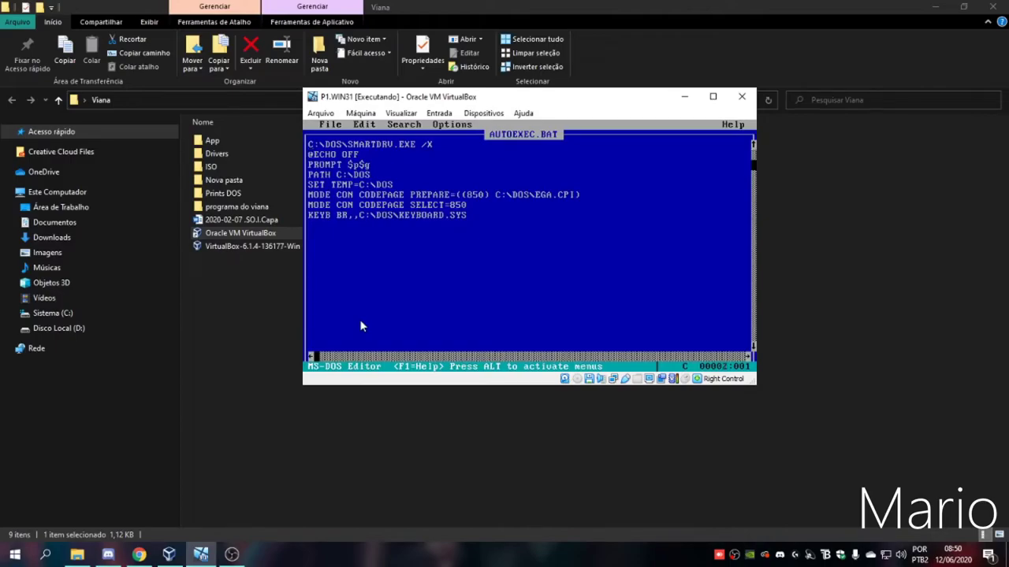
key(Right)
key(Right)
key(Right)
key(Right)
key(Right)
key(Right)
key(Right)
key(Right)
key(Right)
key(Right)
key(Right)
key(Right)
key(Right)
key(Right)
key(Right)
key(Right)
key(Right)
key(Right)
key(Right)
key(Right)
key(Right)
key(Right)
key(Return)
- Add the remark line "REM INSTACAO DO DRIVER DE CDROM - ETAPA SOFTWARE" at the end of AUTOEXEC.BAT
text(REM INSTACAO DO DRIVER DE CDROM - ETAPA SOFTWARE)
key(Return)
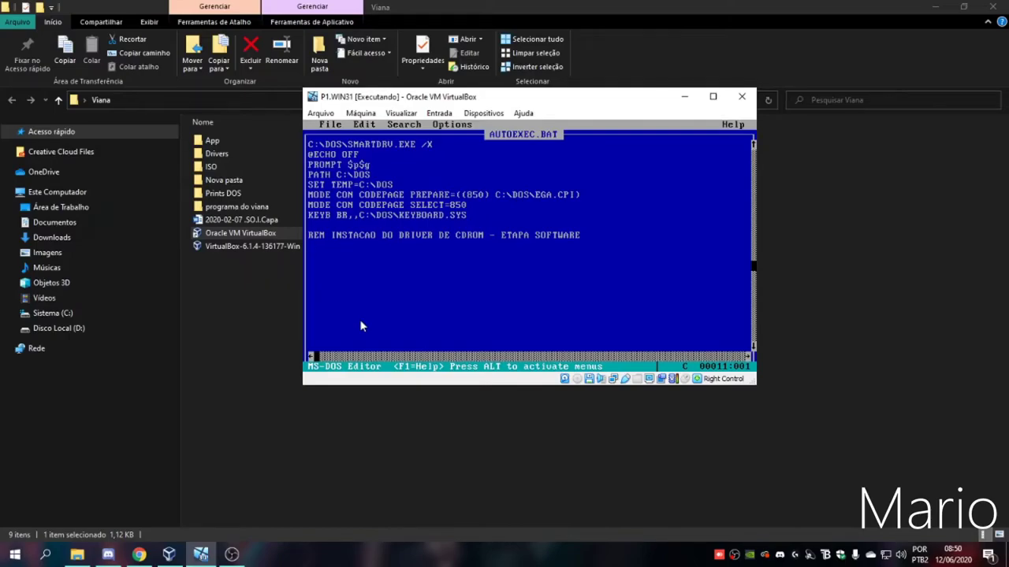
- Add the line "C:\DOS\MSCDEX.EXE /D:LEITOR" below the CD-ROM remark in AUTOEXEC.BAT
text(C:\DOS\MSCDEX.EXE)
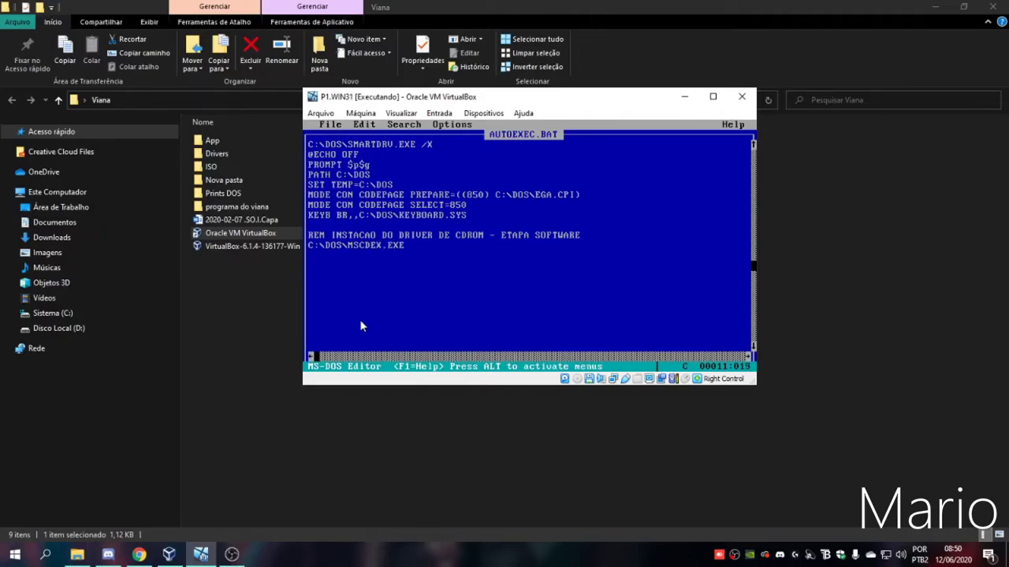
text(  /D:LEITOR)
- Correct the misspelled word after REM in the CD-ROM remark line to "INSTALACAO"
key(Up)
key(Left)
key(Left)
key(Left)
key(Left)
key(Left)
key(Left)
key(Left)
key(Left)
text(LA)
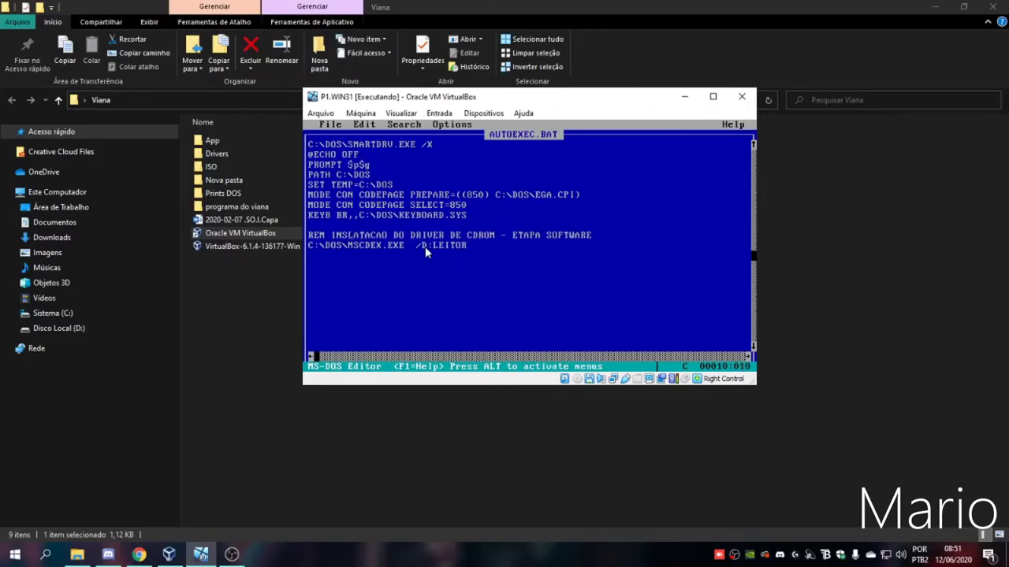
key(Delete)
key(Delete)
key(Delete)
key(Delete)
key(BackSpace)
key(BackSpace)
key(BackSpace)
key(Delete)
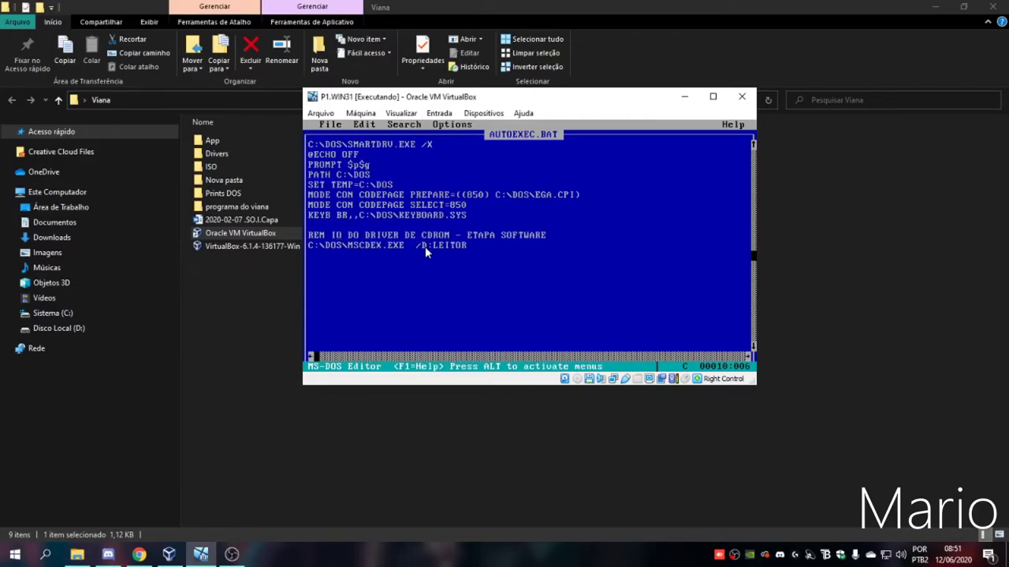
key(BackSpace)
key(BackSpace)
text(INSTALACAO)
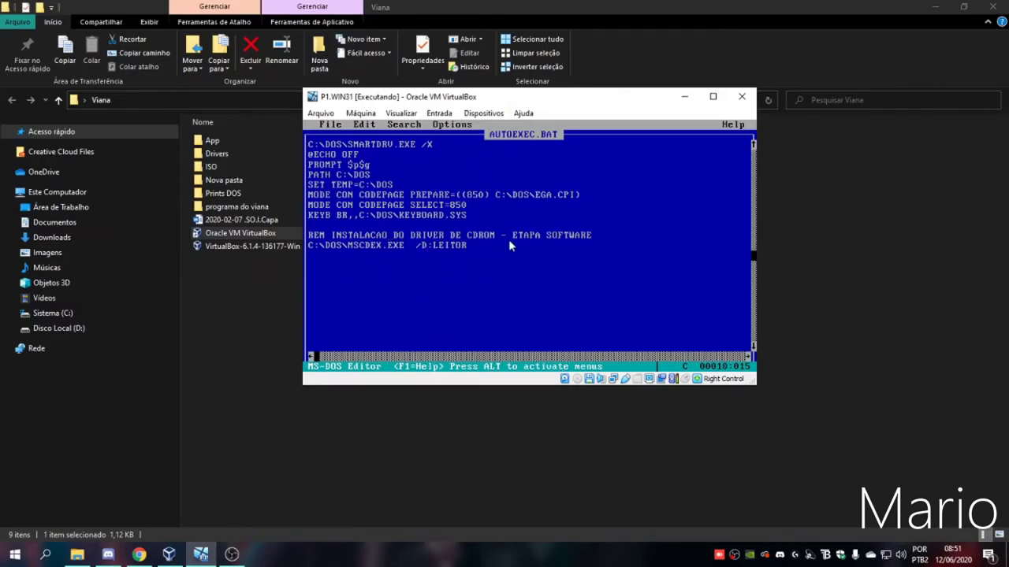
- Exit the MS-DOS Editor, saving the changes to AUTOEXEC.BAT
key(alt)
key(Return)
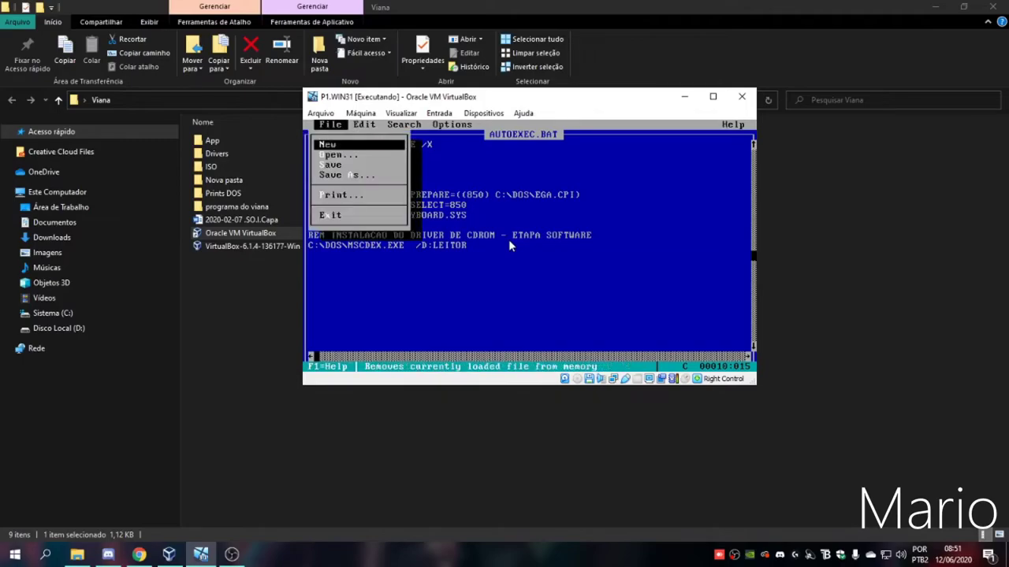
key(x)
key(Return)
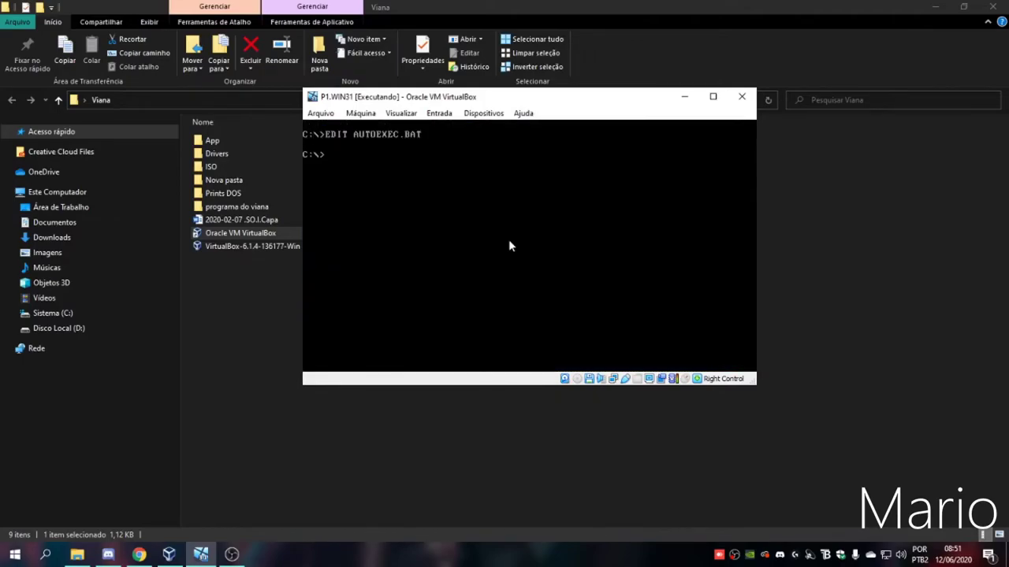
- Display the contents of AUTOEXEC.BAT on a cleared screen to check the edits, and clear the screen again
text(CLS)
key(Return)
text(TY)
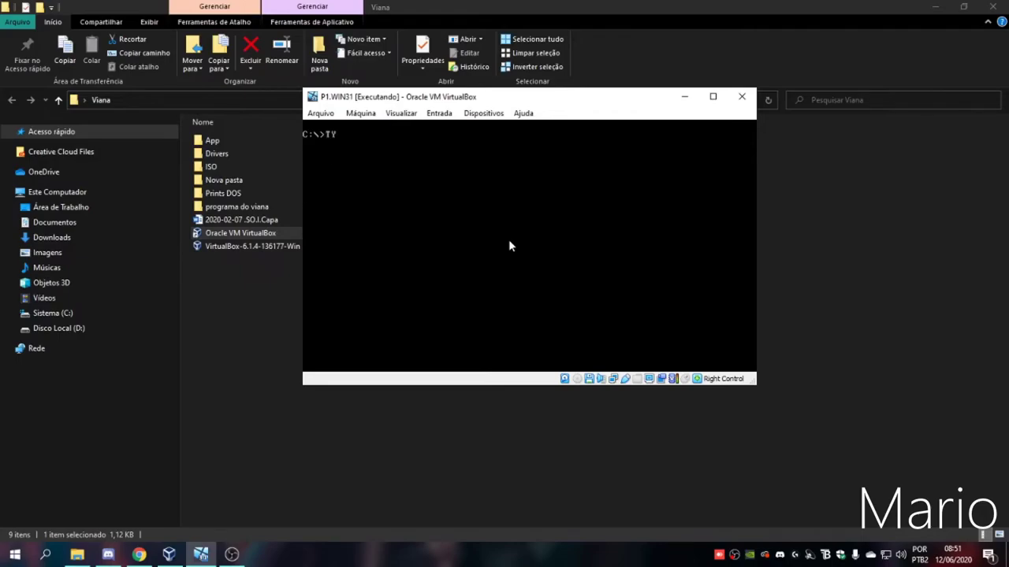
text(PE AUTOEXEC.BAT)
key(Return)
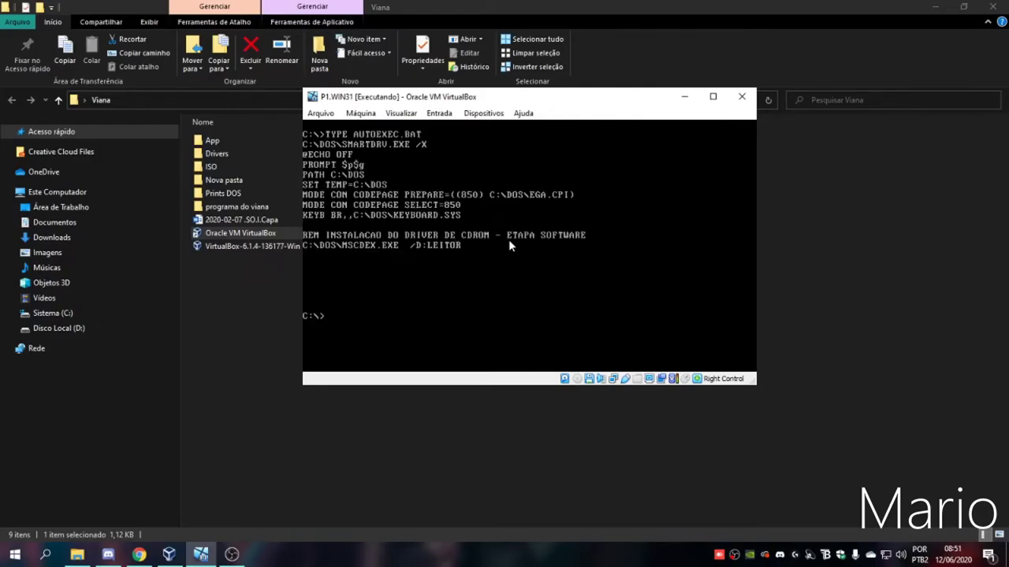
text(cls)
key(Return)
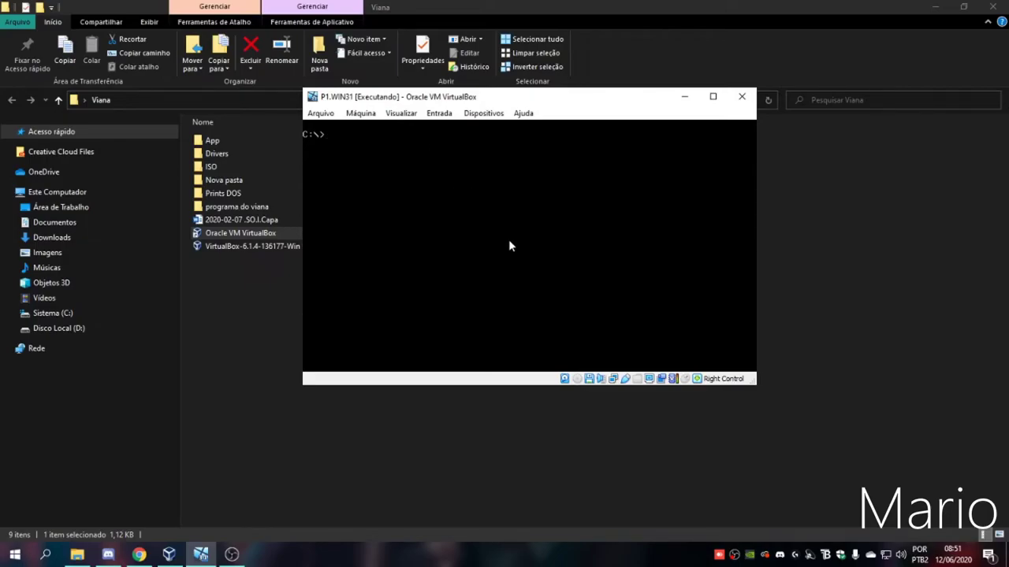
key(ctrl+Delete)
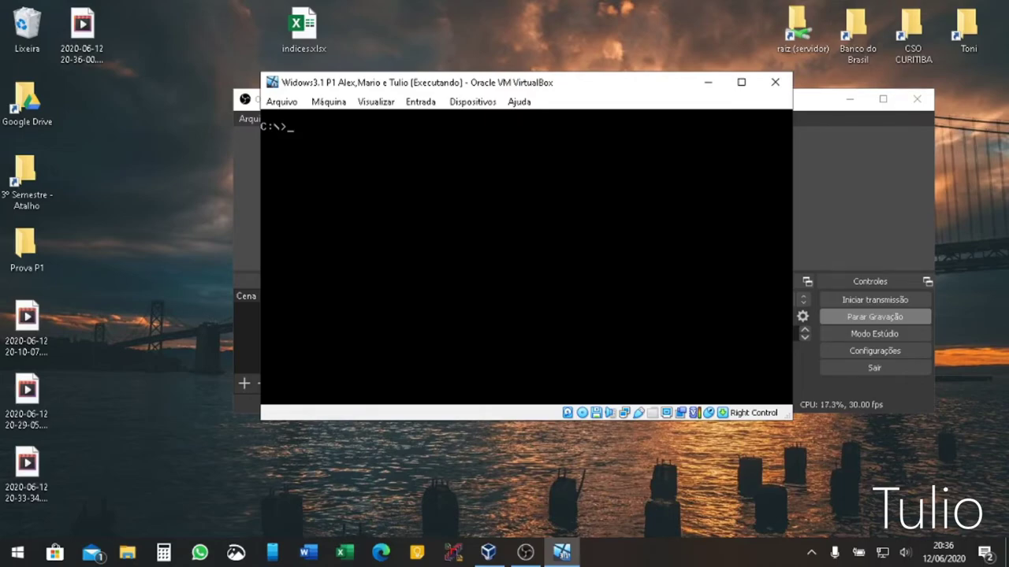
- Switch to drive D: and create a directory named INSTALL in its root
text(:)
text(D:)
key(Return)
text(C)
key(BackSpace)
text(MD INS)
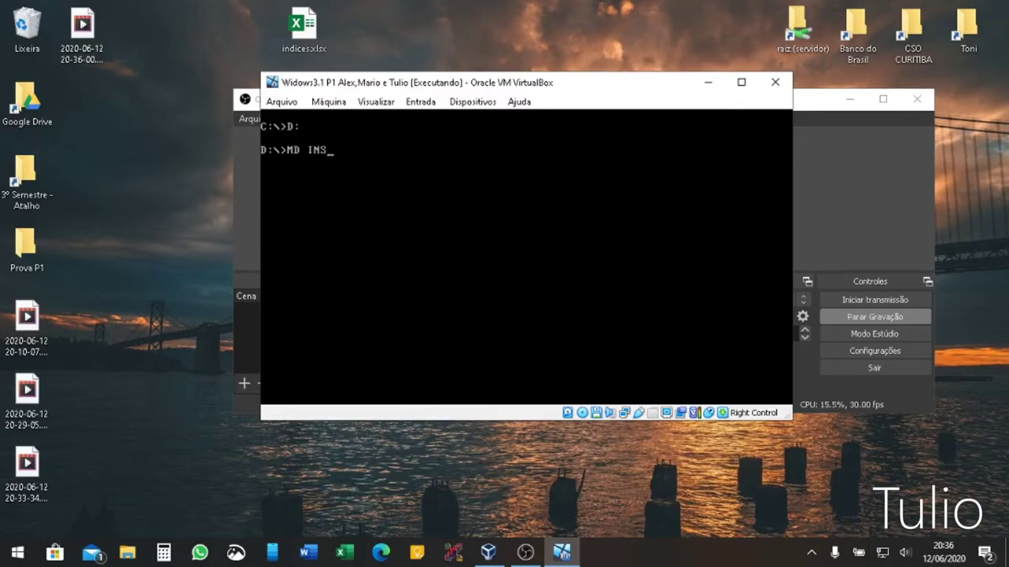
text(TALL)
key(Return)
- Enter the INSTALL directory on drive D: and create a WINDOWS subdirectory in it
text(CD INSTALL)
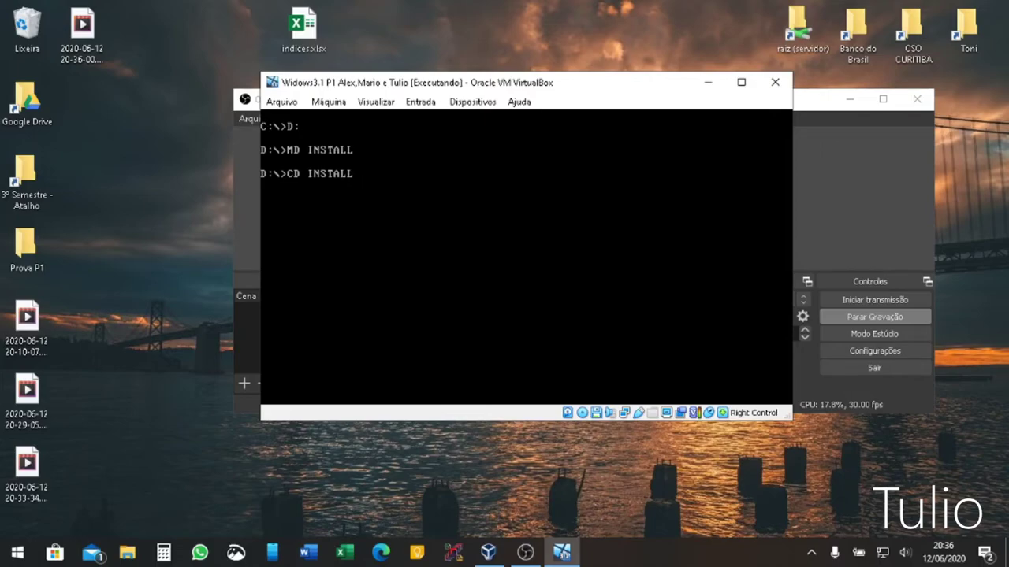
key(Return)
text(MD WIN)
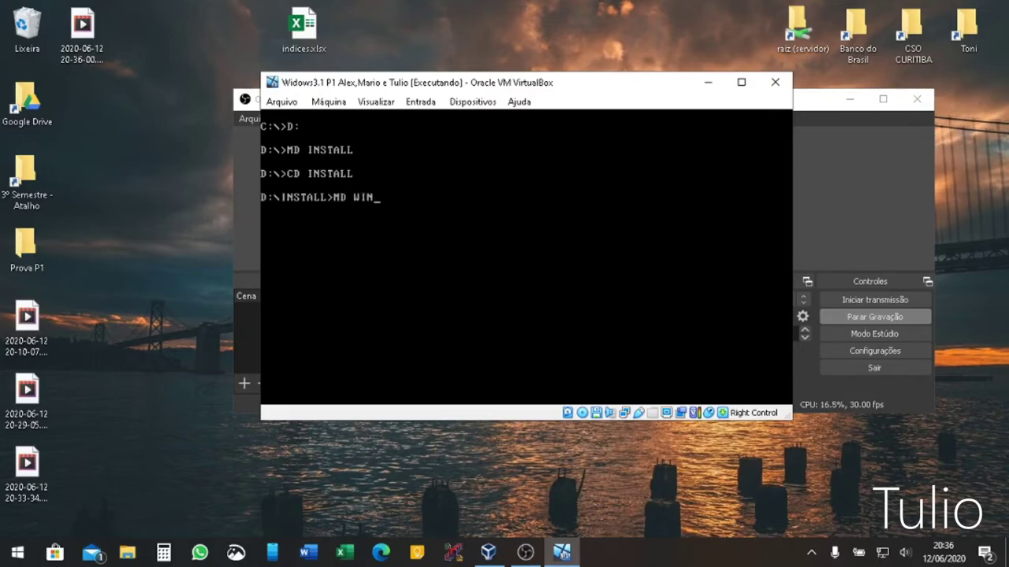
text(DOWS)
key(Return)
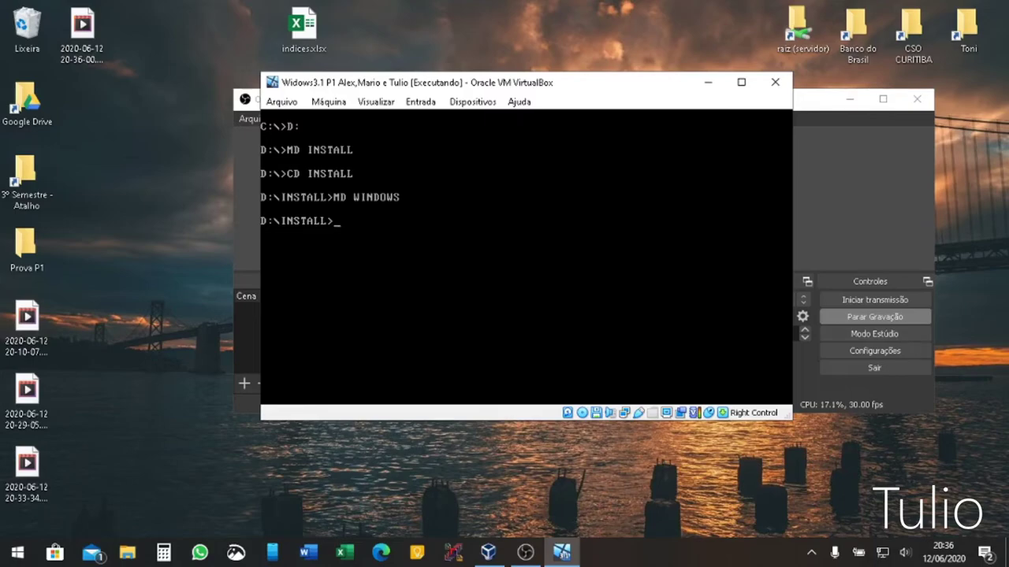
- Load the Windows3.1.ISO disc image into the virtual machine's optical drive
key(Control_R)
click(581, 412)
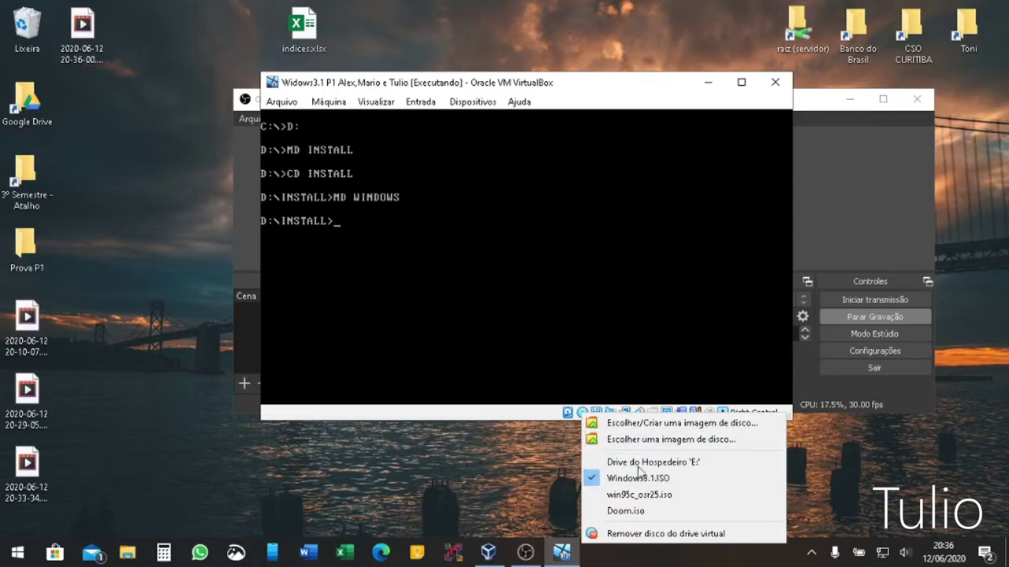
click(630, 439)
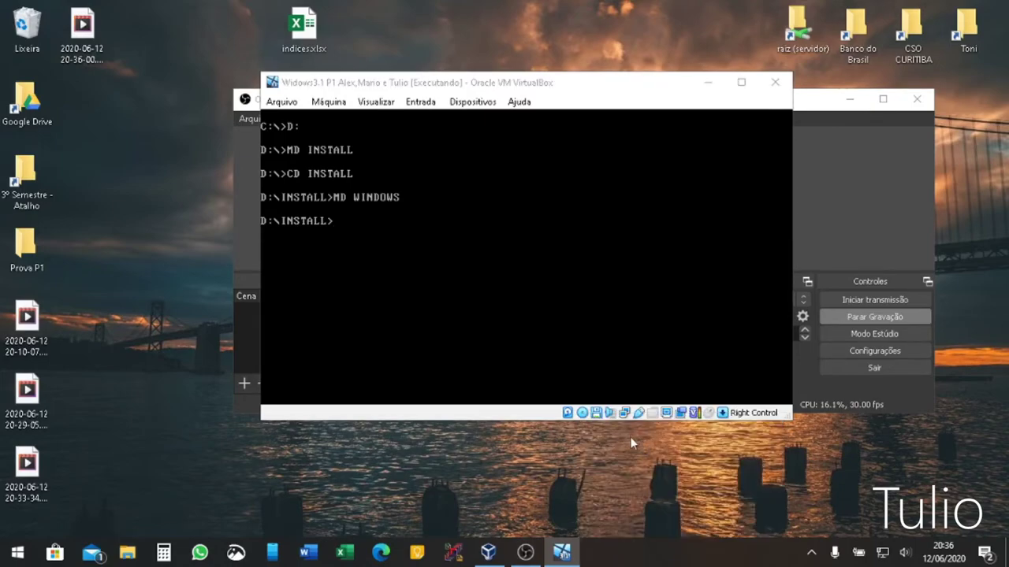
click(458, 201)
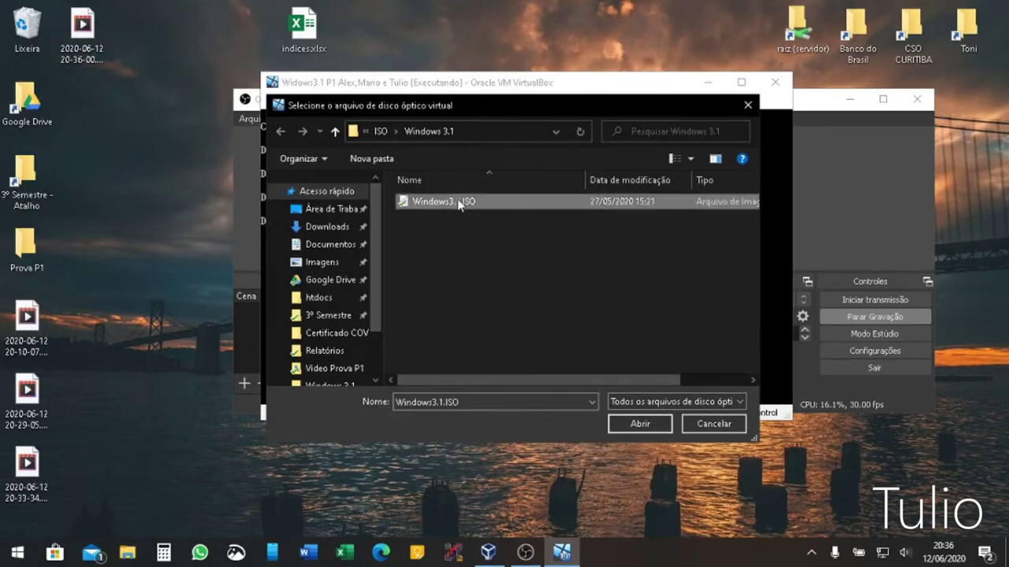
click(636, 420)
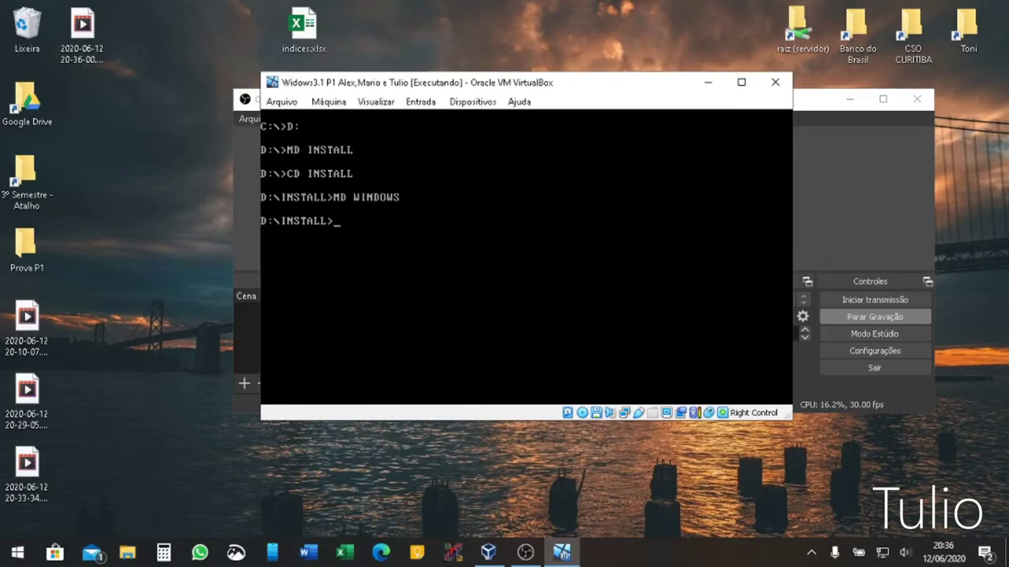
- Switch to the CD-ROM drive E: and list the files on the disc
text(E:)
key(Return)
text(DIR)
key(Return)
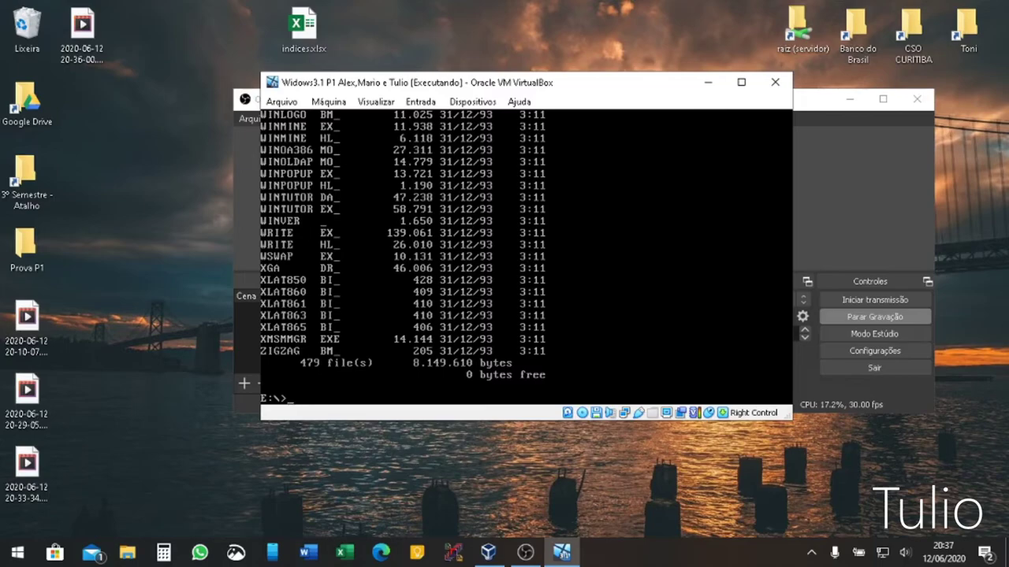
- Copy all files from the E: disc to D:\INSTALL\WINDOWS
text(COPY *.* D:\INSTAL)
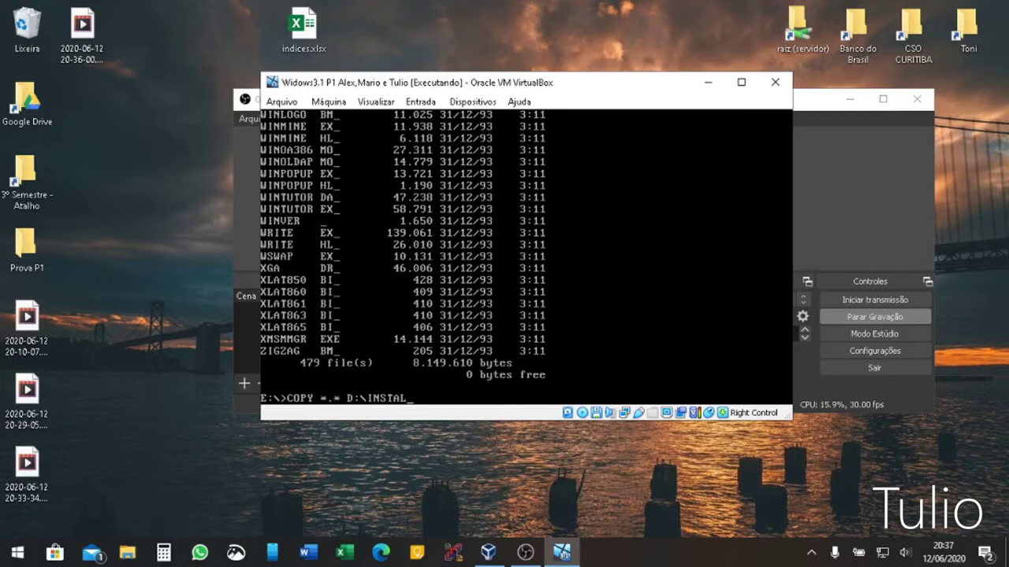
text(L\WINDOWS)
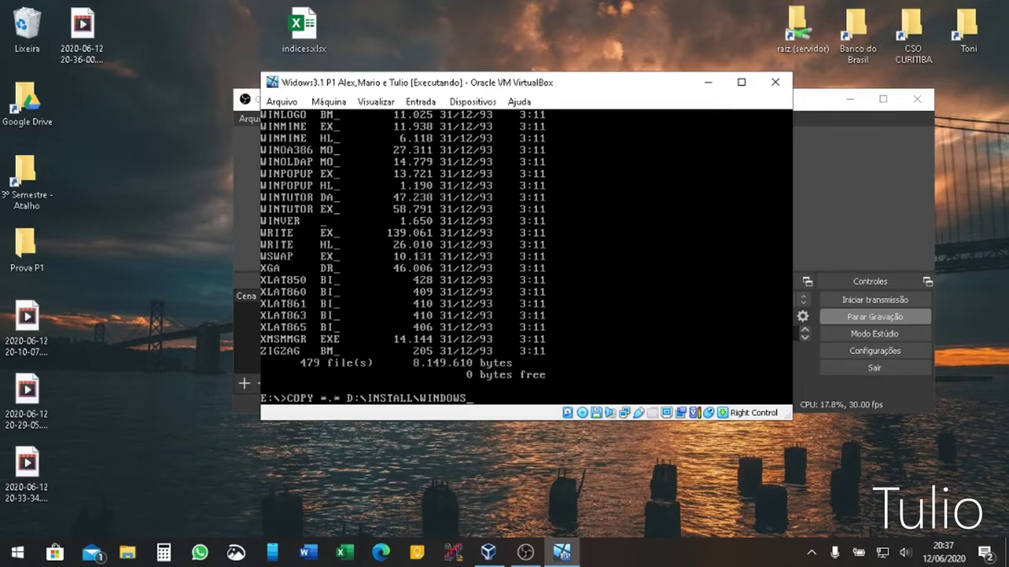
key(Return)
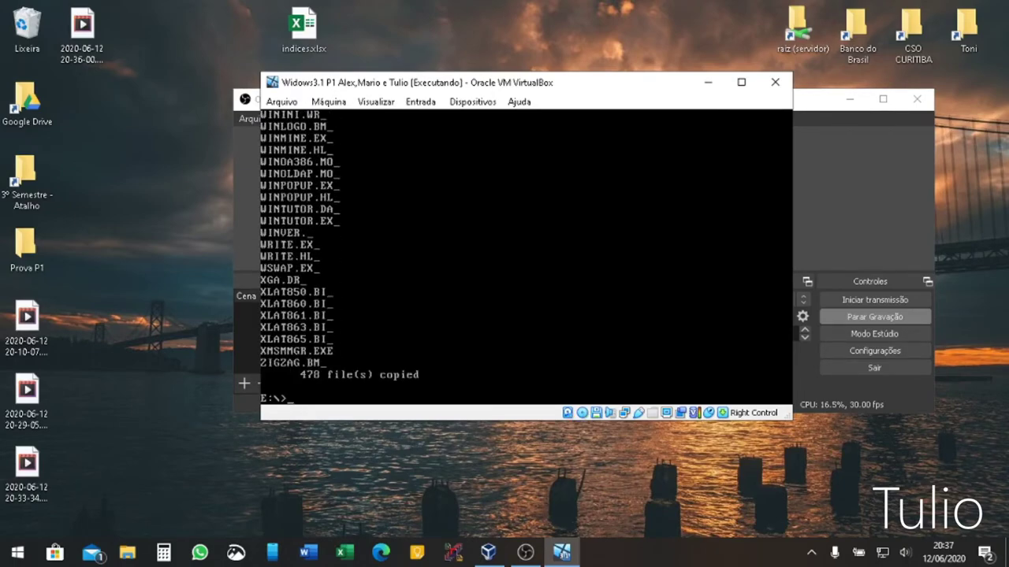
- Go to the D:\INSTALL\WINDOWS directory and list the copied files
text(D:)
key(Return)
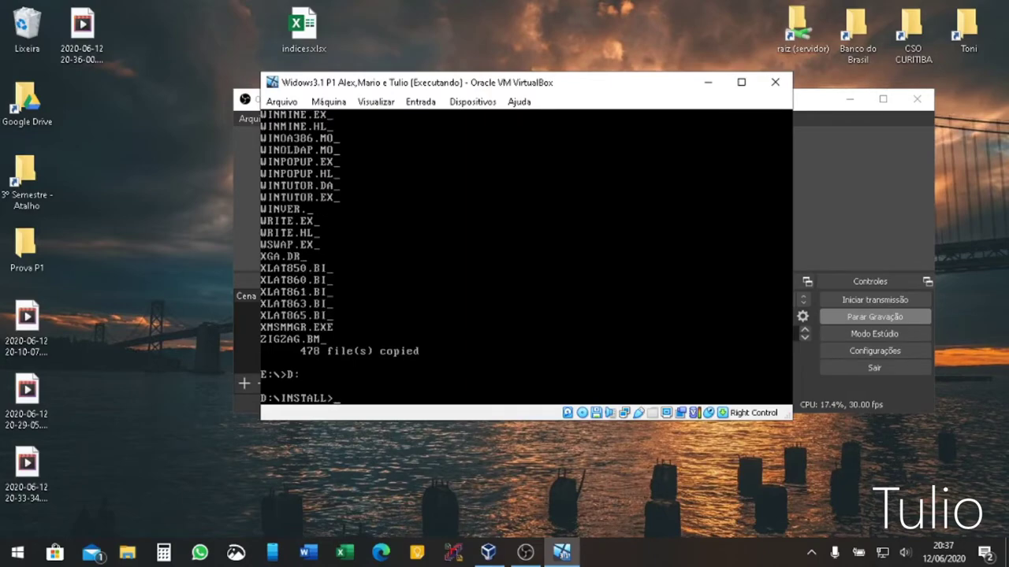
text(CD WINDOWS)
key(Return)
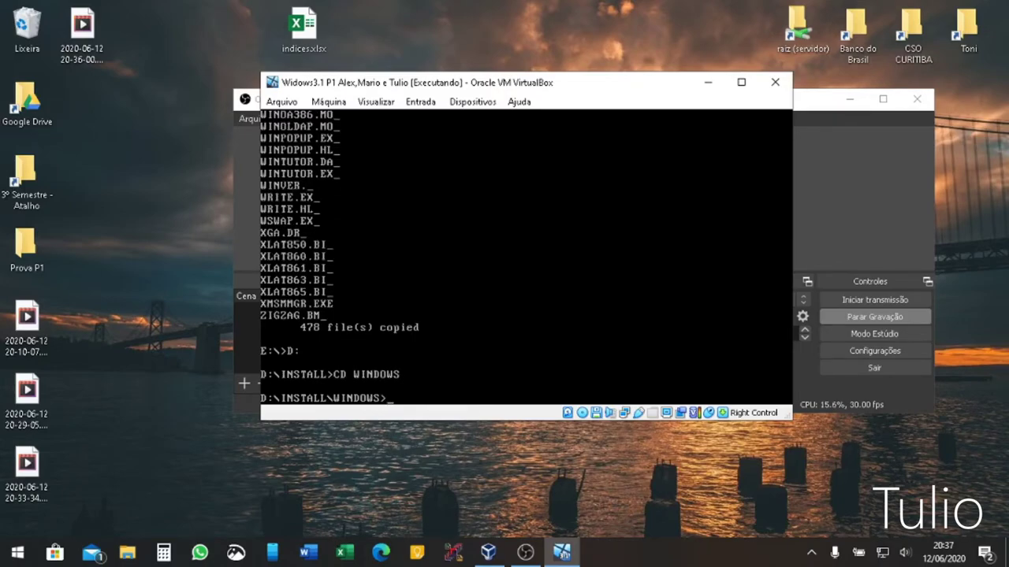
text(DIR)
key(Return)
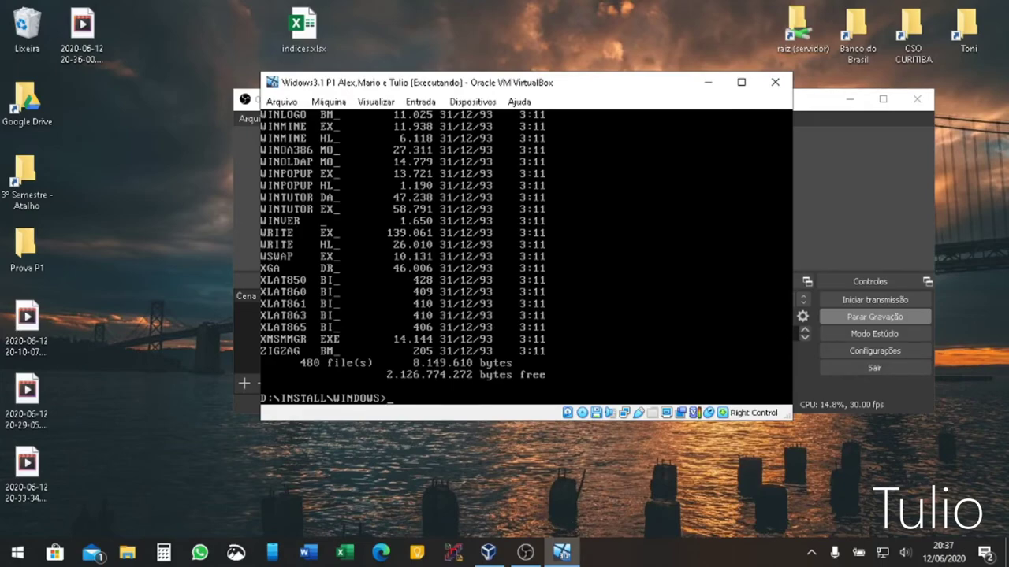
- Run SETUP from D:\INSTALL\WINDOWS, continue past the welcome screen and choose Custom Setup
text(SETUP)
key(Return)
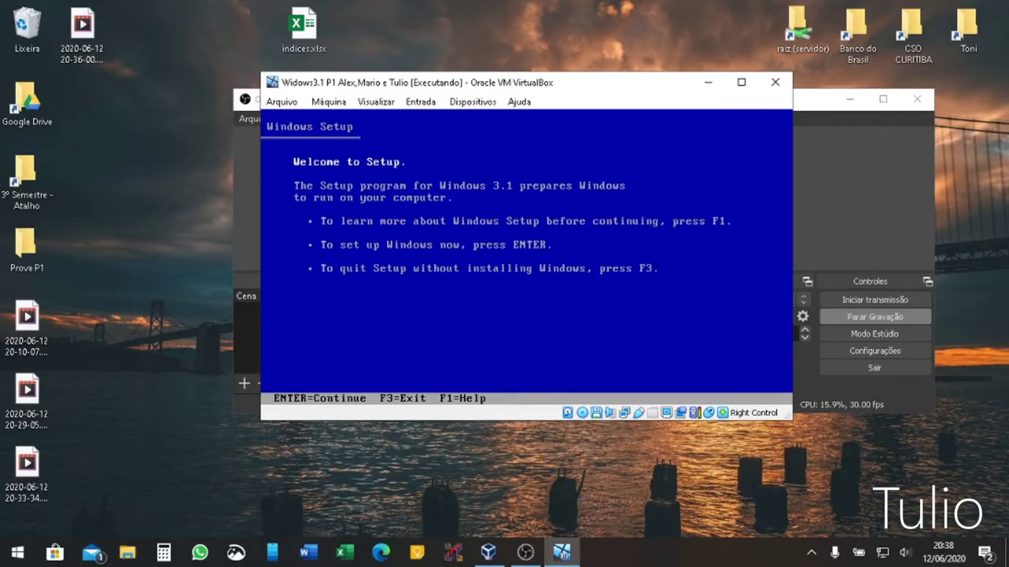
key(Return)
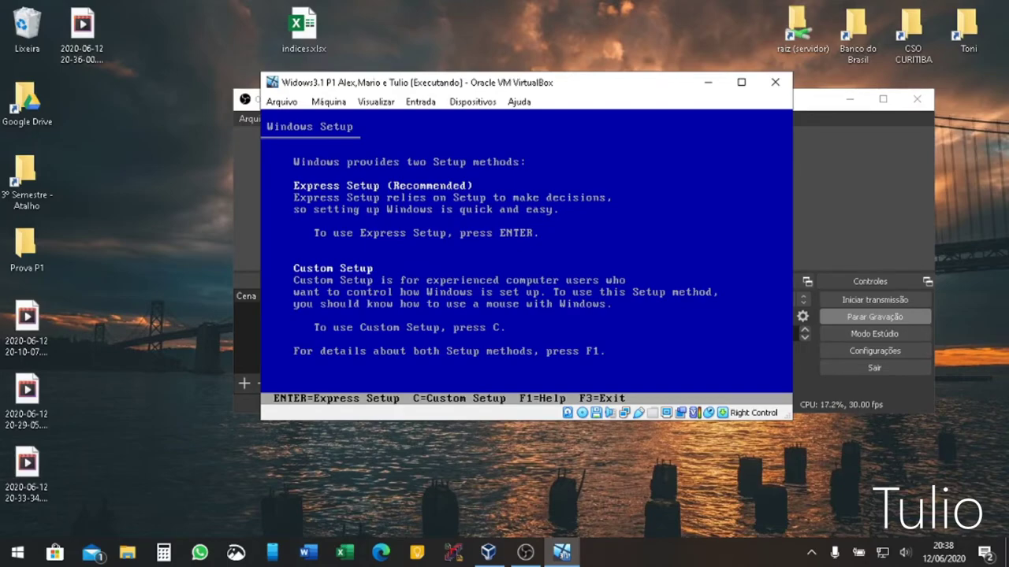
key(Return)
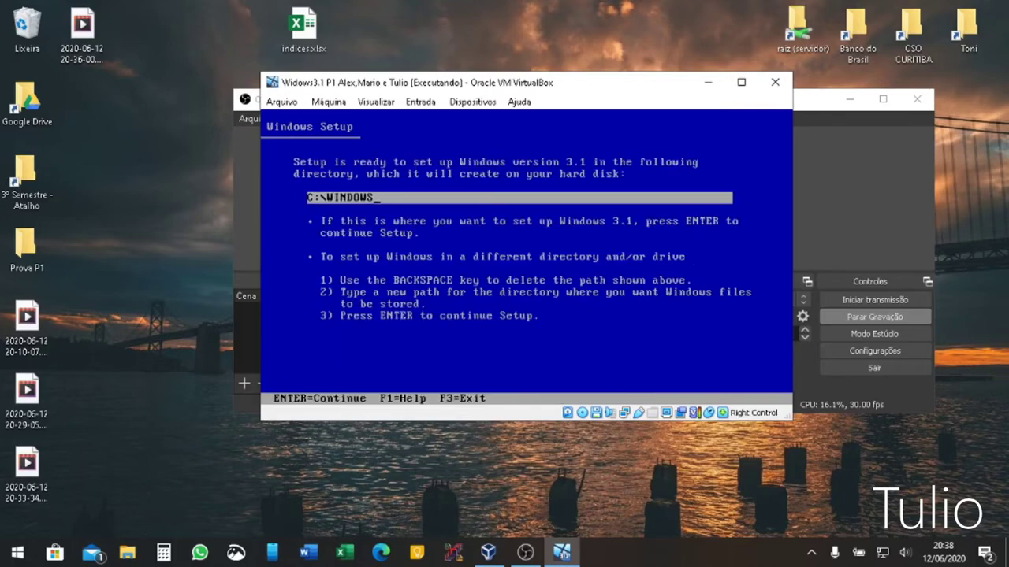
- Set the Windows installation directory to D:\INSTALL\WIN31 and accept the detected hardware and software list without changes
key(BackSpace)
key(BackSpace)
key(BackSpace)
key(BackSpace)
key(BackSpace)
key(BackSpace)
key(BackSpace)
key(BackSpace)
key(BackSpace)
key(BackSpace)
text(D)
text(:\)
text(D)
key(BackSpace)
text(INTALL)
key(BackSpace)
key(BackSpace)
key(BackSpace)
key(BackSpace)
text(STALL\)
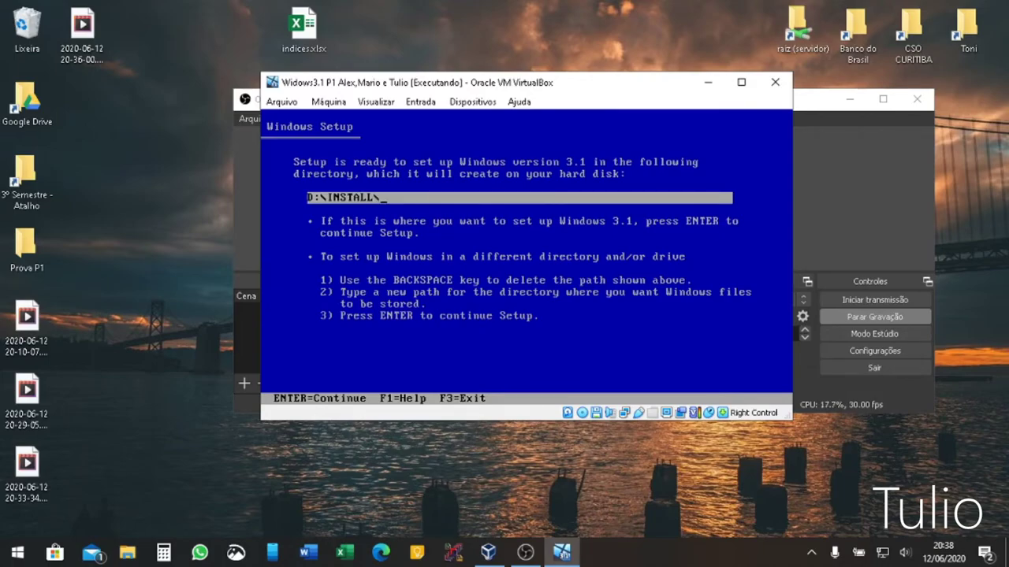
text(WIN31)
key(Return)
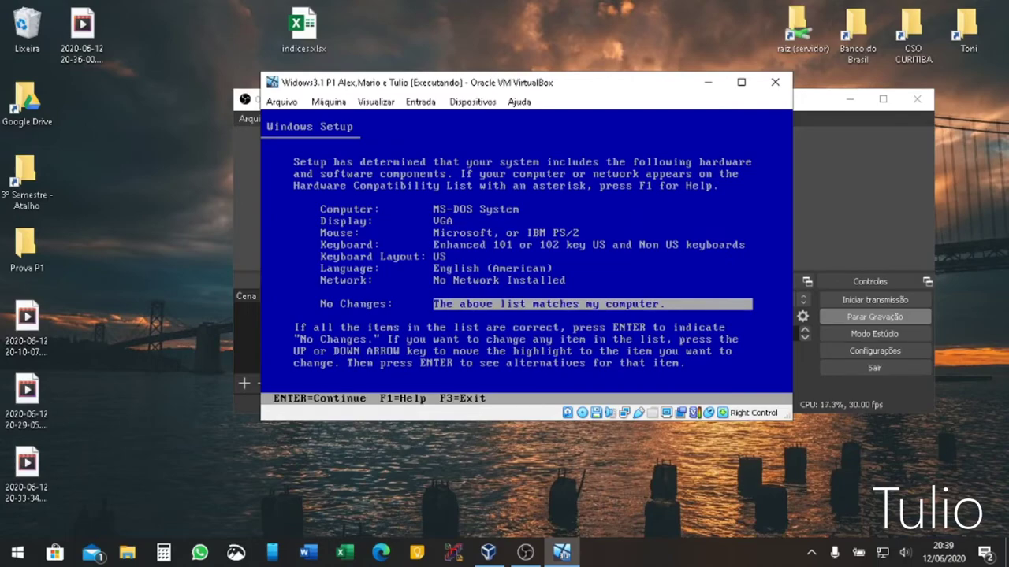
key(Return)
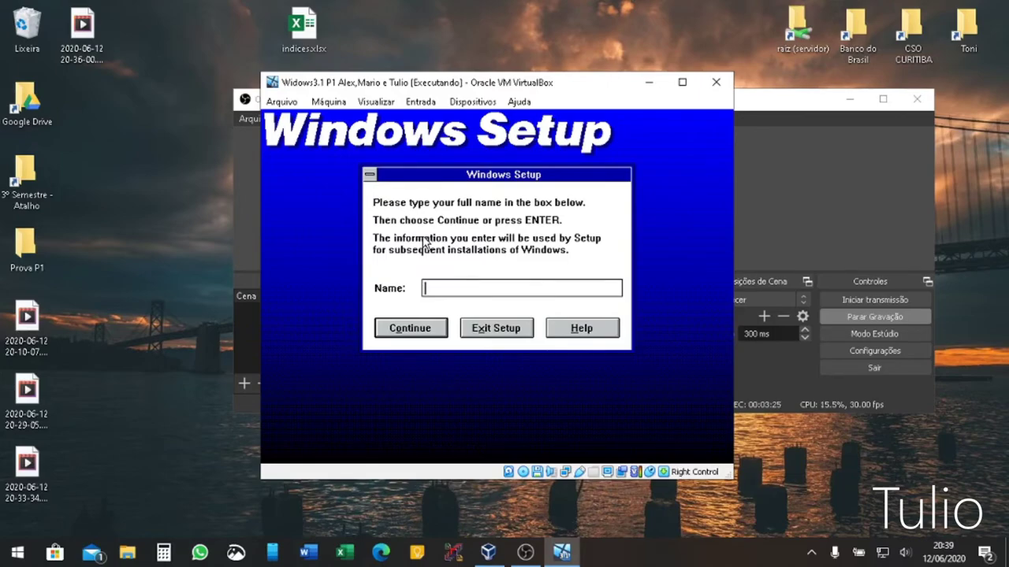
- Enter and confirm the user's name in Windows Setup, and continue with all three optional setup tasks selected
text(AMT2020a)
click(405, 334)
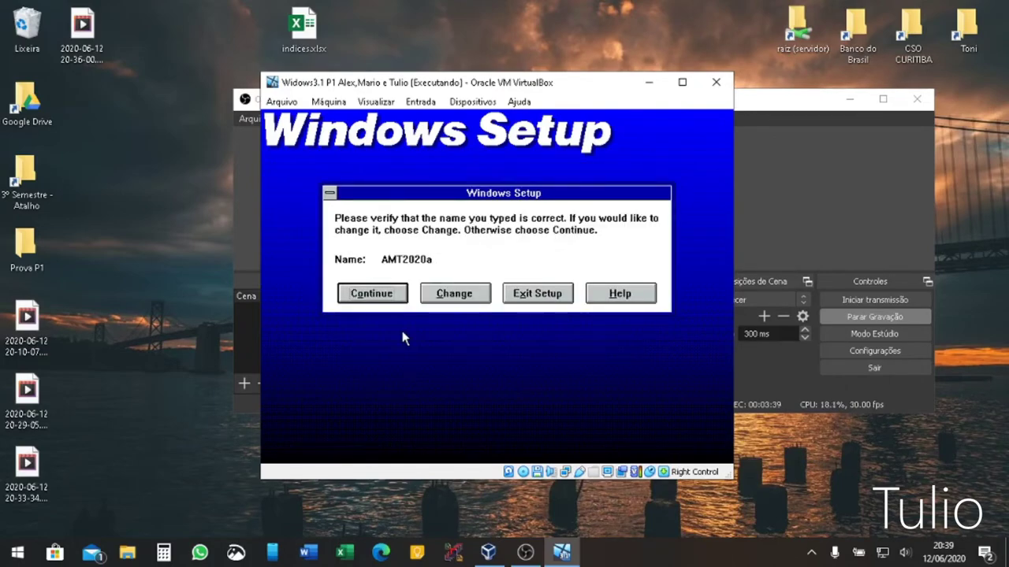
click(372, 294)
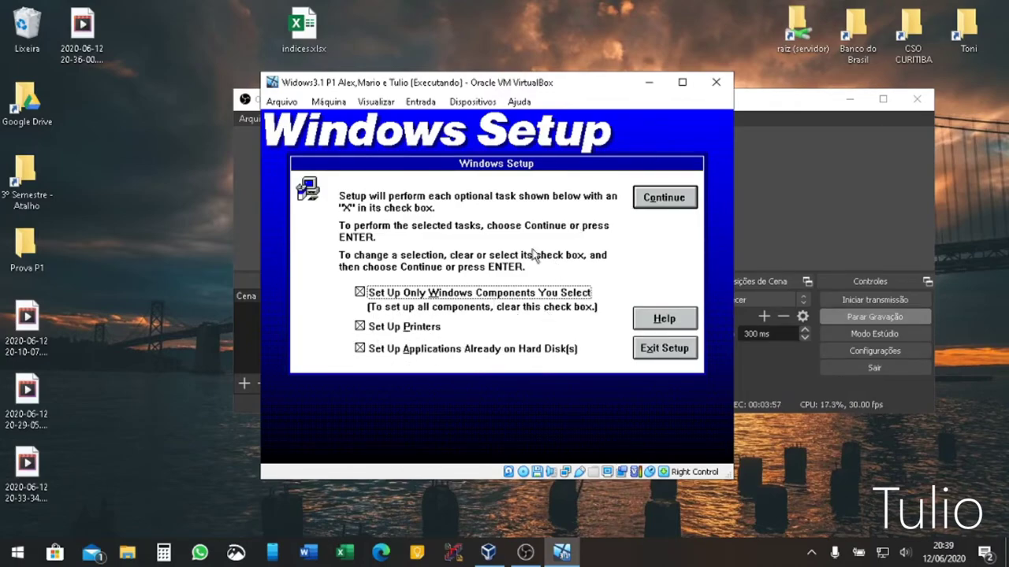
click(679, 203)
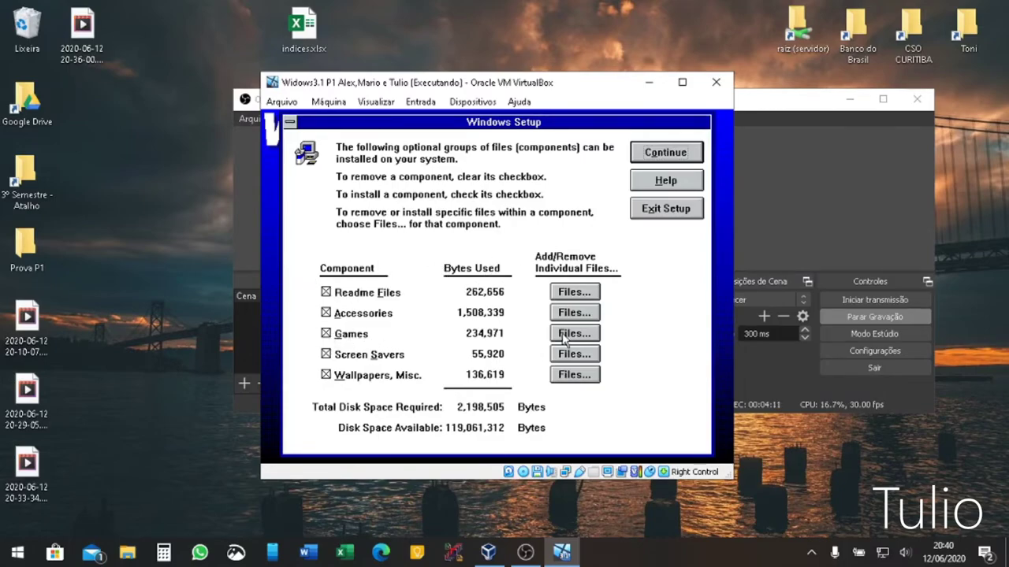
- Keep all optional Windows components selected for installation and accept the proposed permanent swap file on drive C:
click(665, 155)
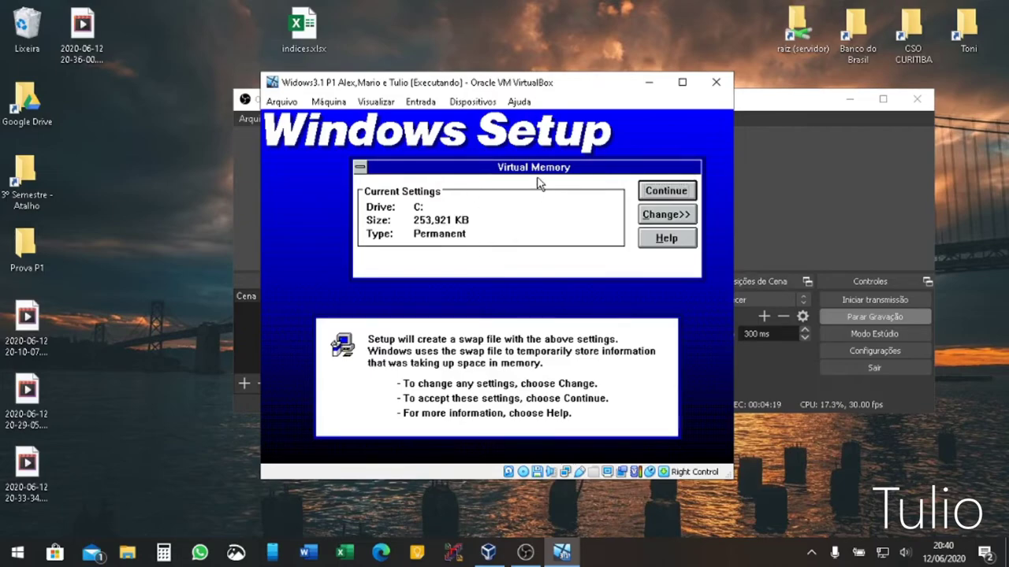
click(680, 196)
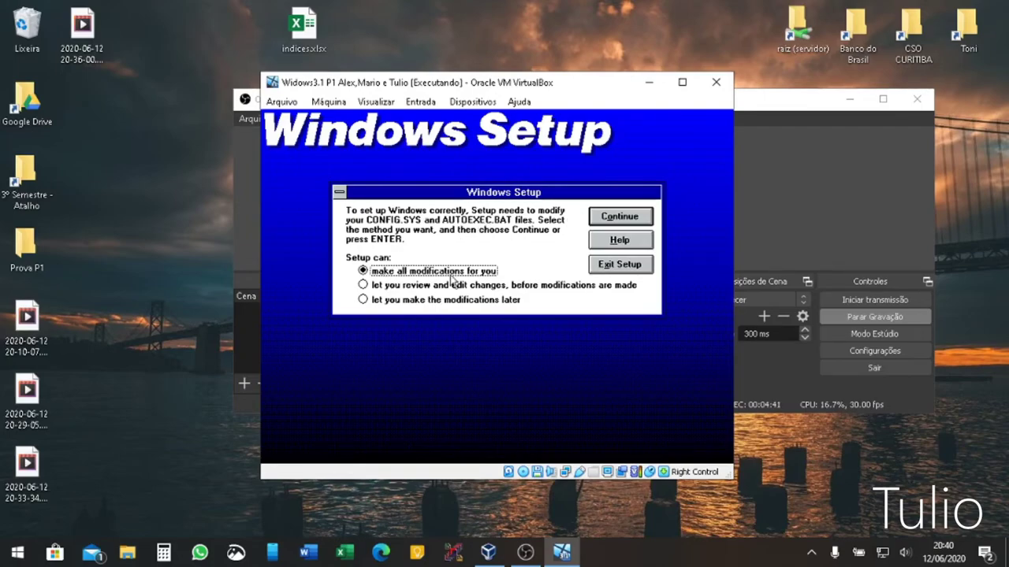
- Let Setup make all modifications to CONFIG.SYS and AUTOEXEC.BAT, and continue without installing a printer
click(628, 225)
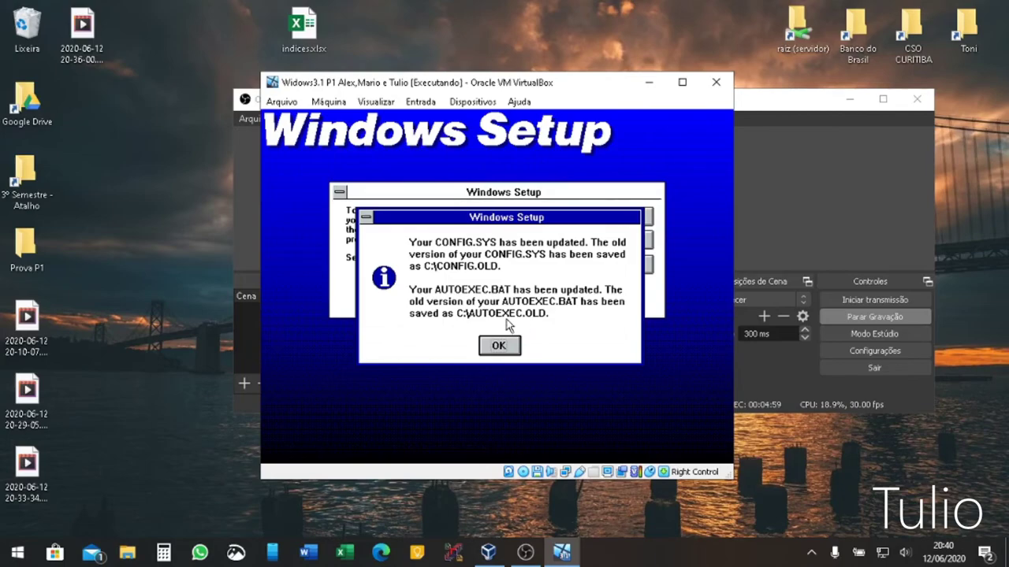
click(498, 347)
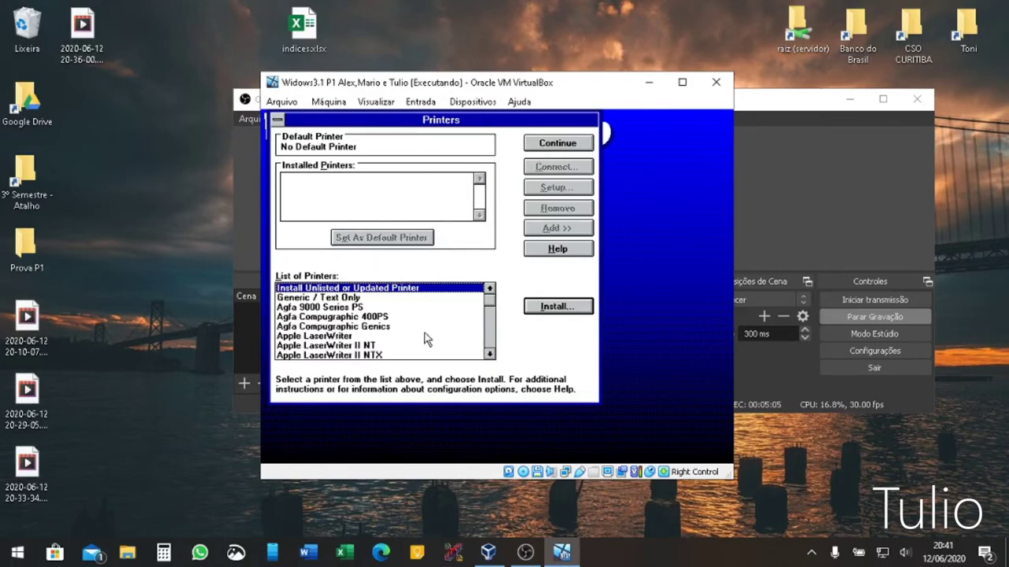
click(571, 146)
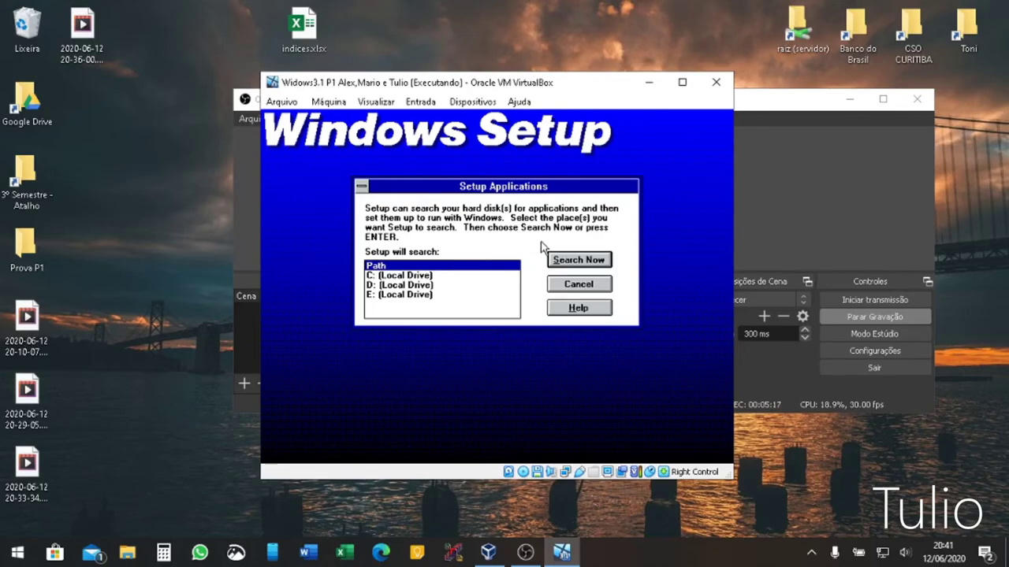
- Search the path for existing applications and set up all of the found ones for use with Windows
click(577, 264)
click(407, 318)
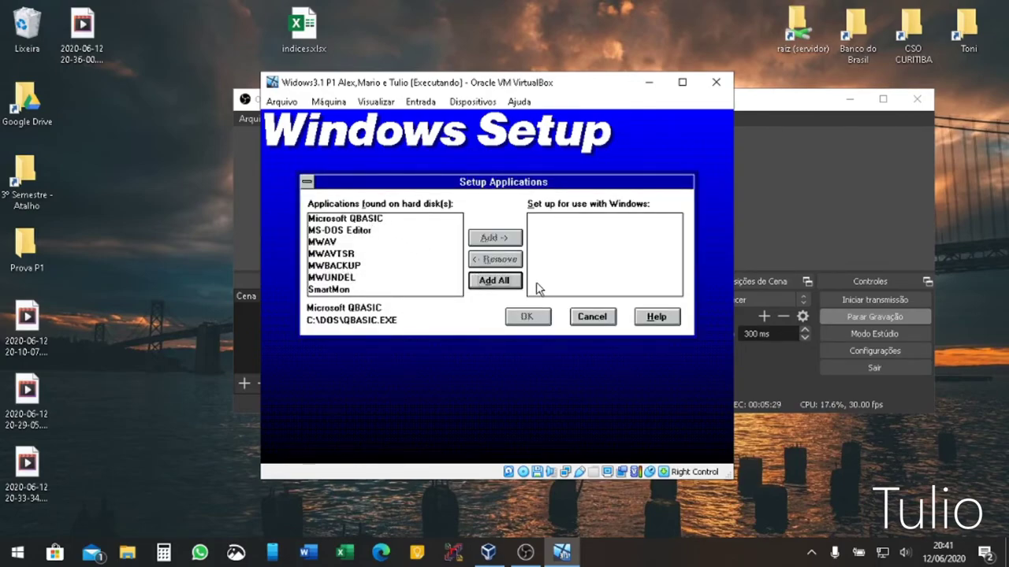
click(495, 281)
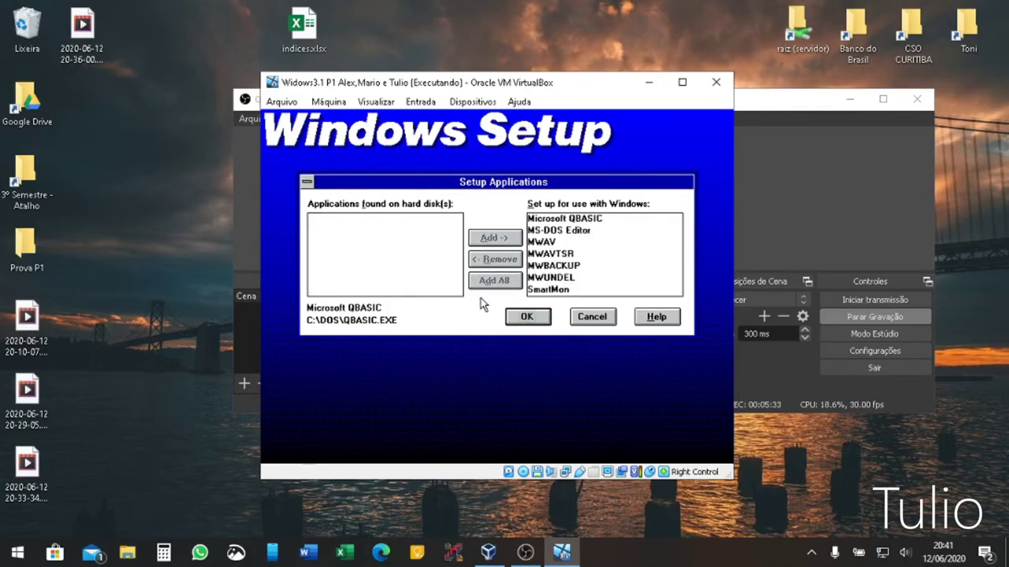
click(548, 314)
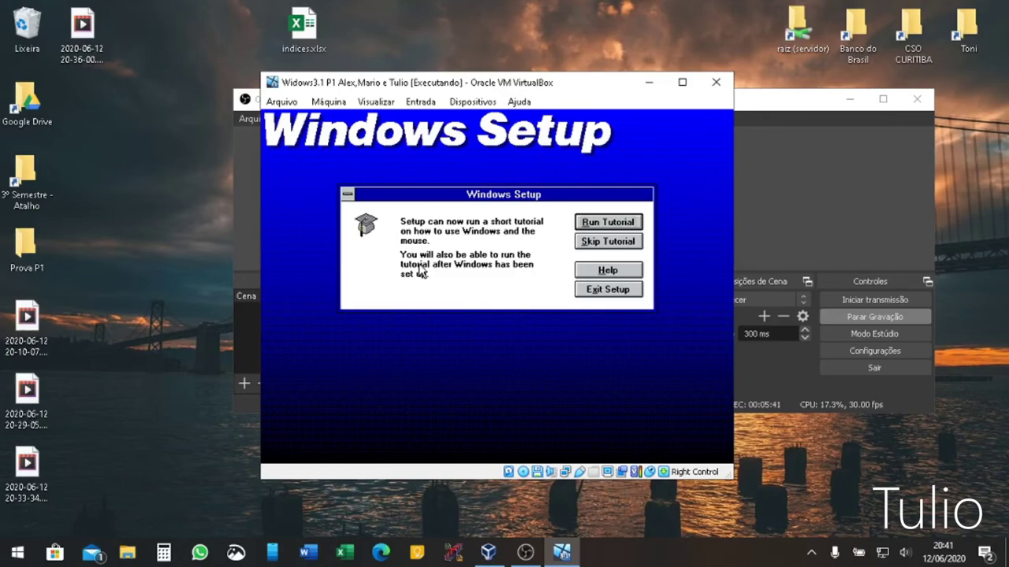
- Skip the Windows tutorial and reboot the virtual machine to finish Setup
click(608, 242)
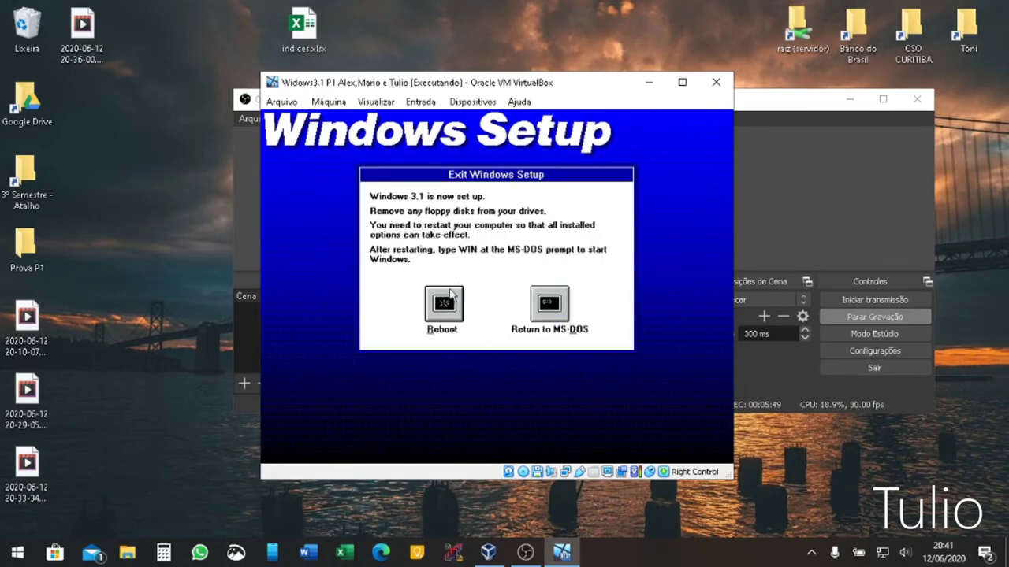
click(444, 306)
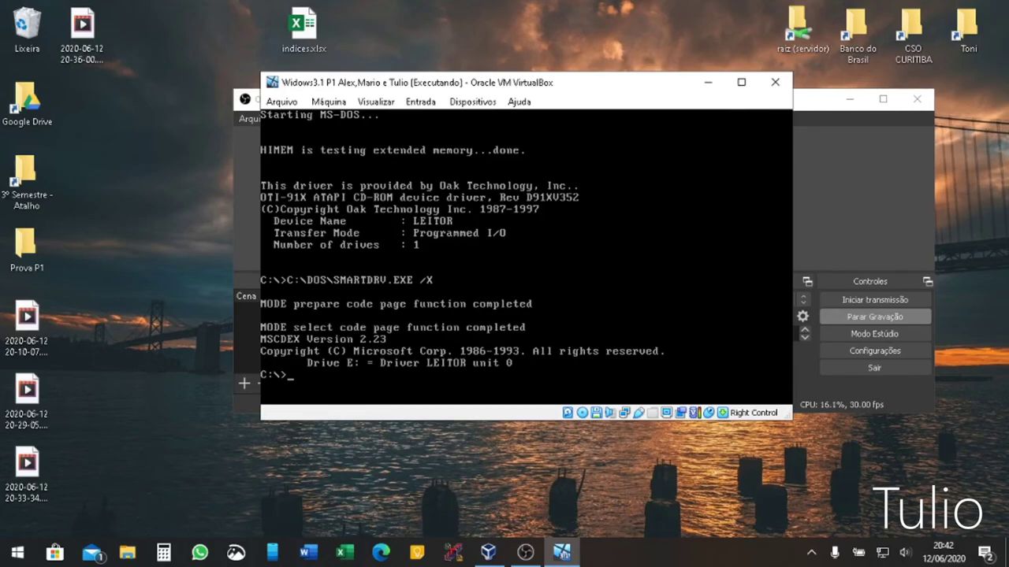
- Start Windows 3.1 from the C:\ prompt with the win command
text(win)
key(Return)
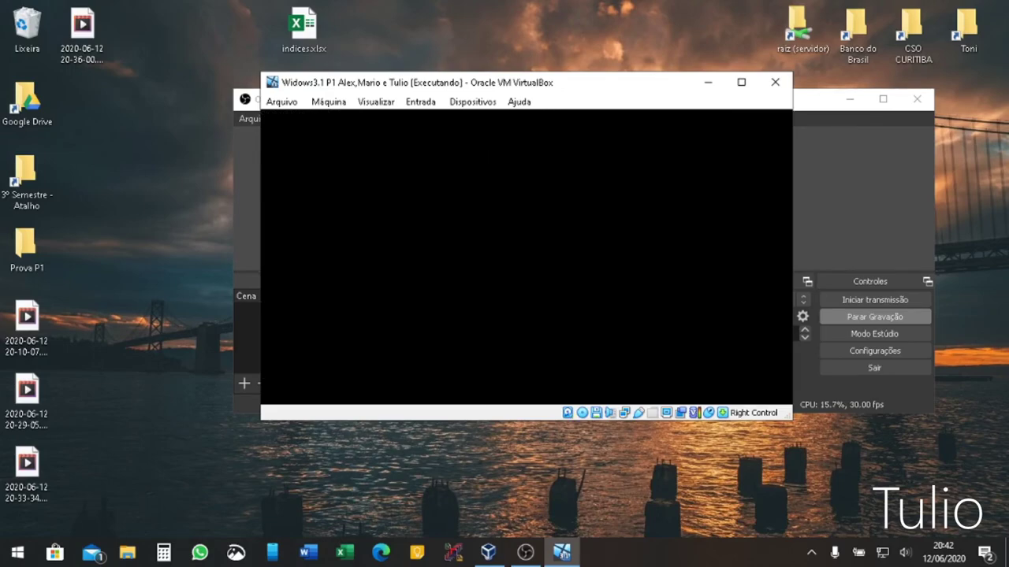